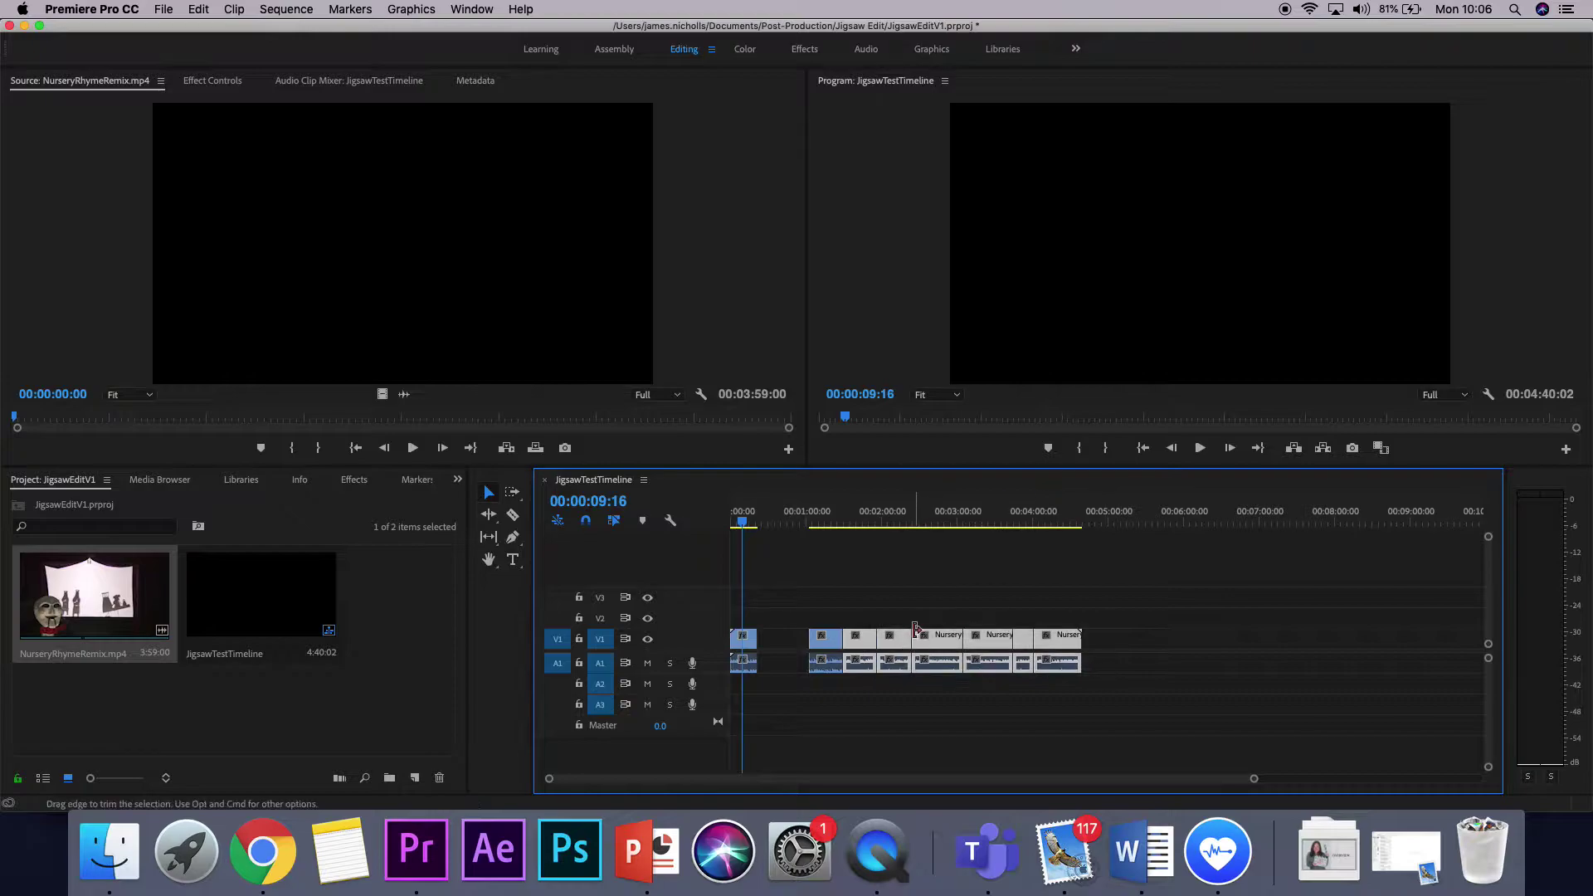
# Spread the V1 clips apart, opening gaps of about 55, 28 and 16 seconds before the third, fourth and fifth clips.
pyautogui.press('=')
pyautogui.scroll(1, 849, 639)
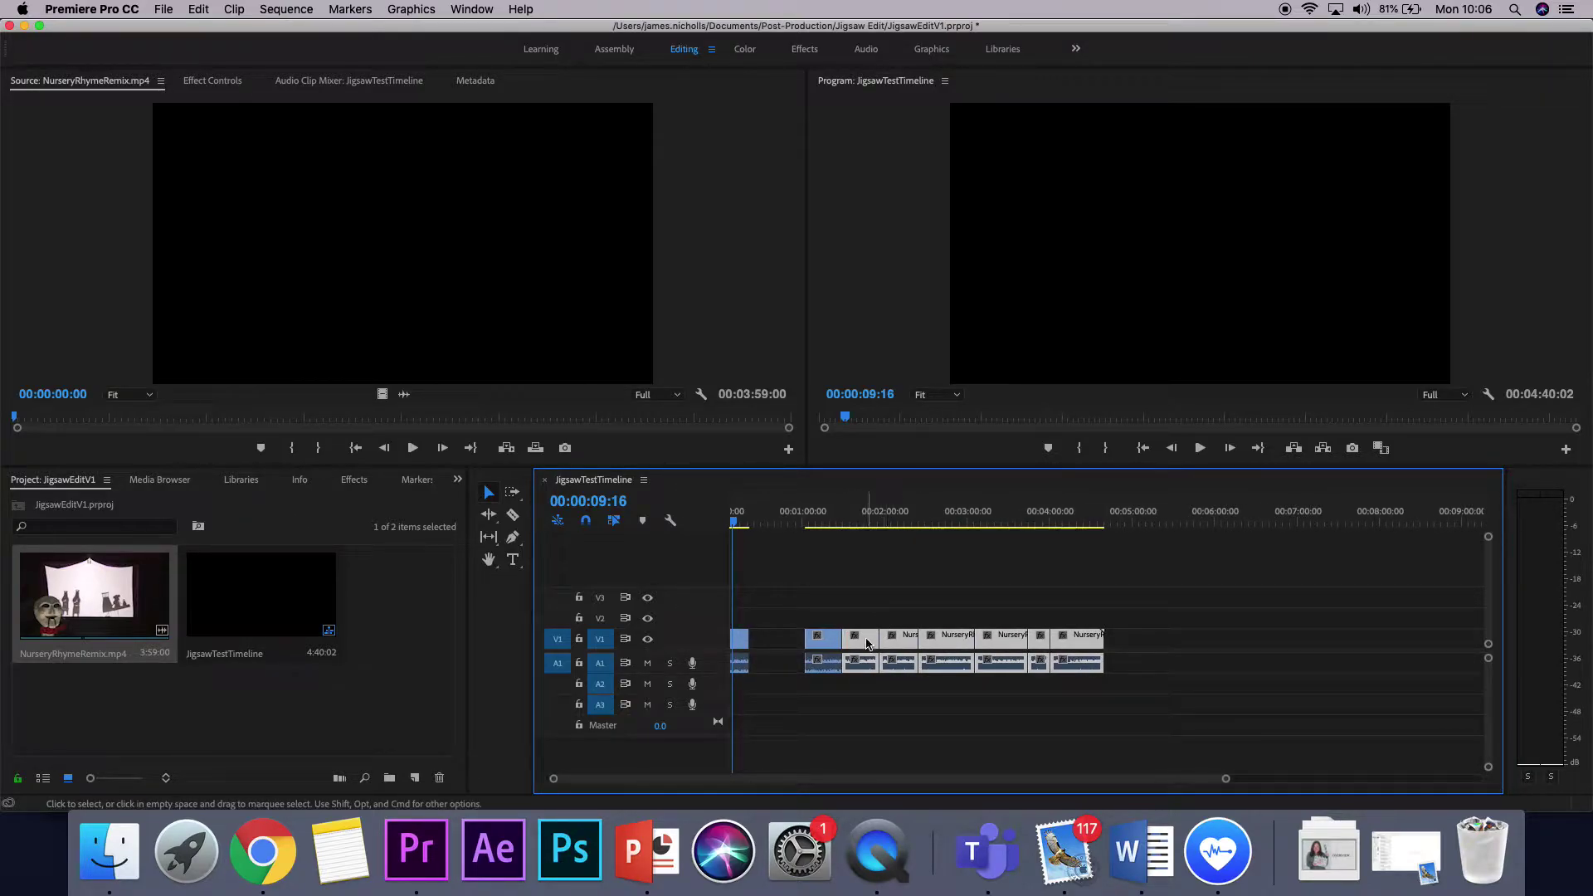
pyautogui.moveTo(868, 643); pyautogui.dragTo(945, 643)
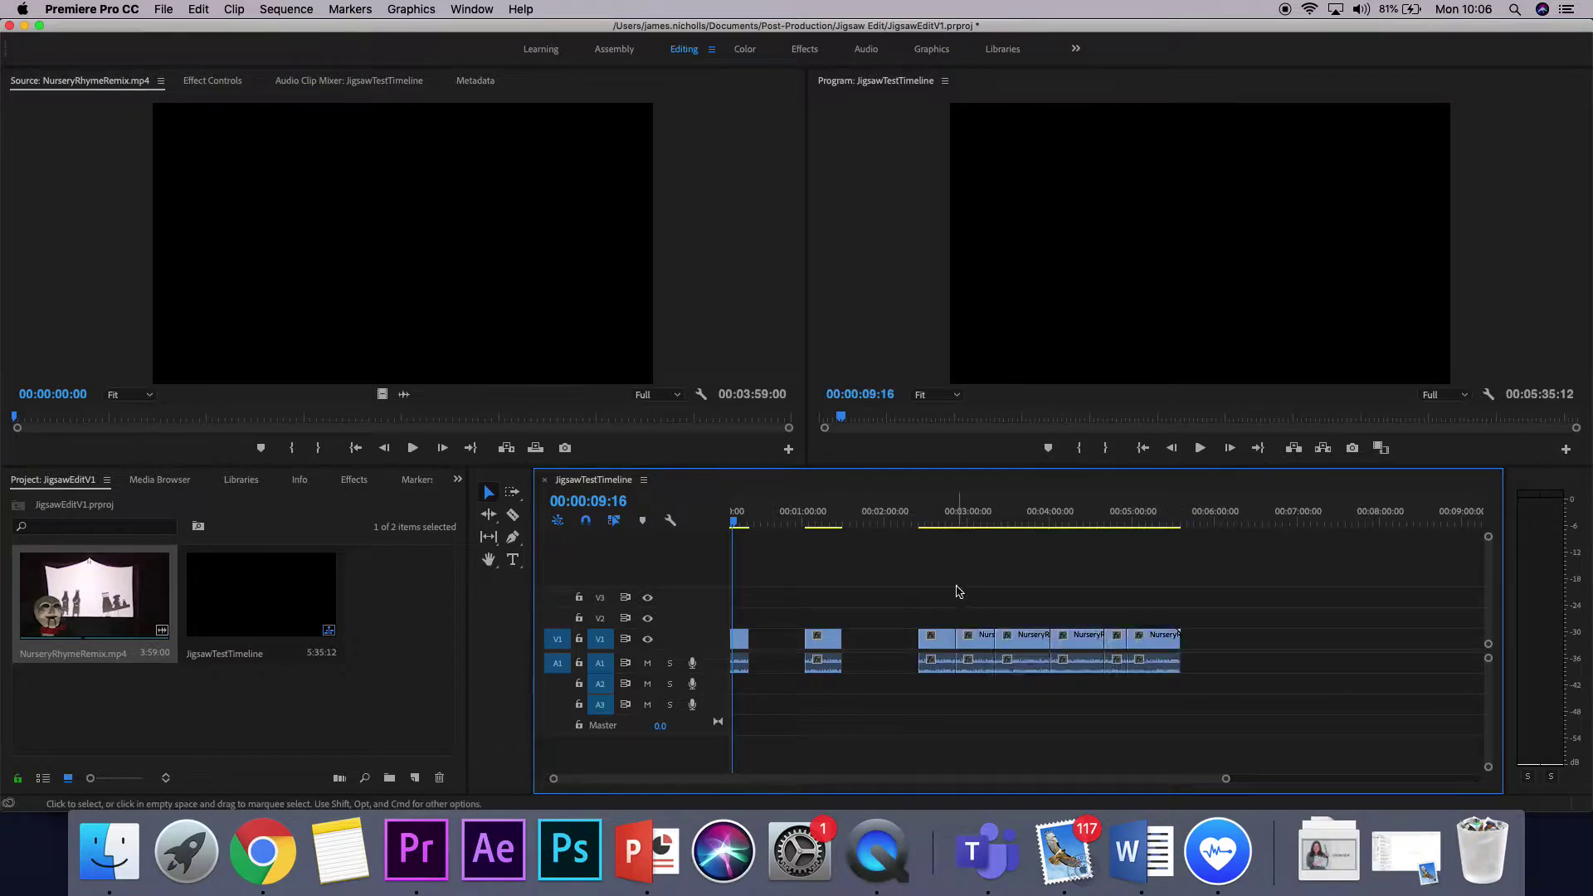
pyautogui.moveTo(990, 596)
pyautogui.mouseDown()
pyautogui.moveTo(1084, 658)
pyautogui.moveTo(1186, 670)
pyautogui.mouseUp()
pyautogui.moveTo(968, 641); pyautogui.dragTo(1007, 640)
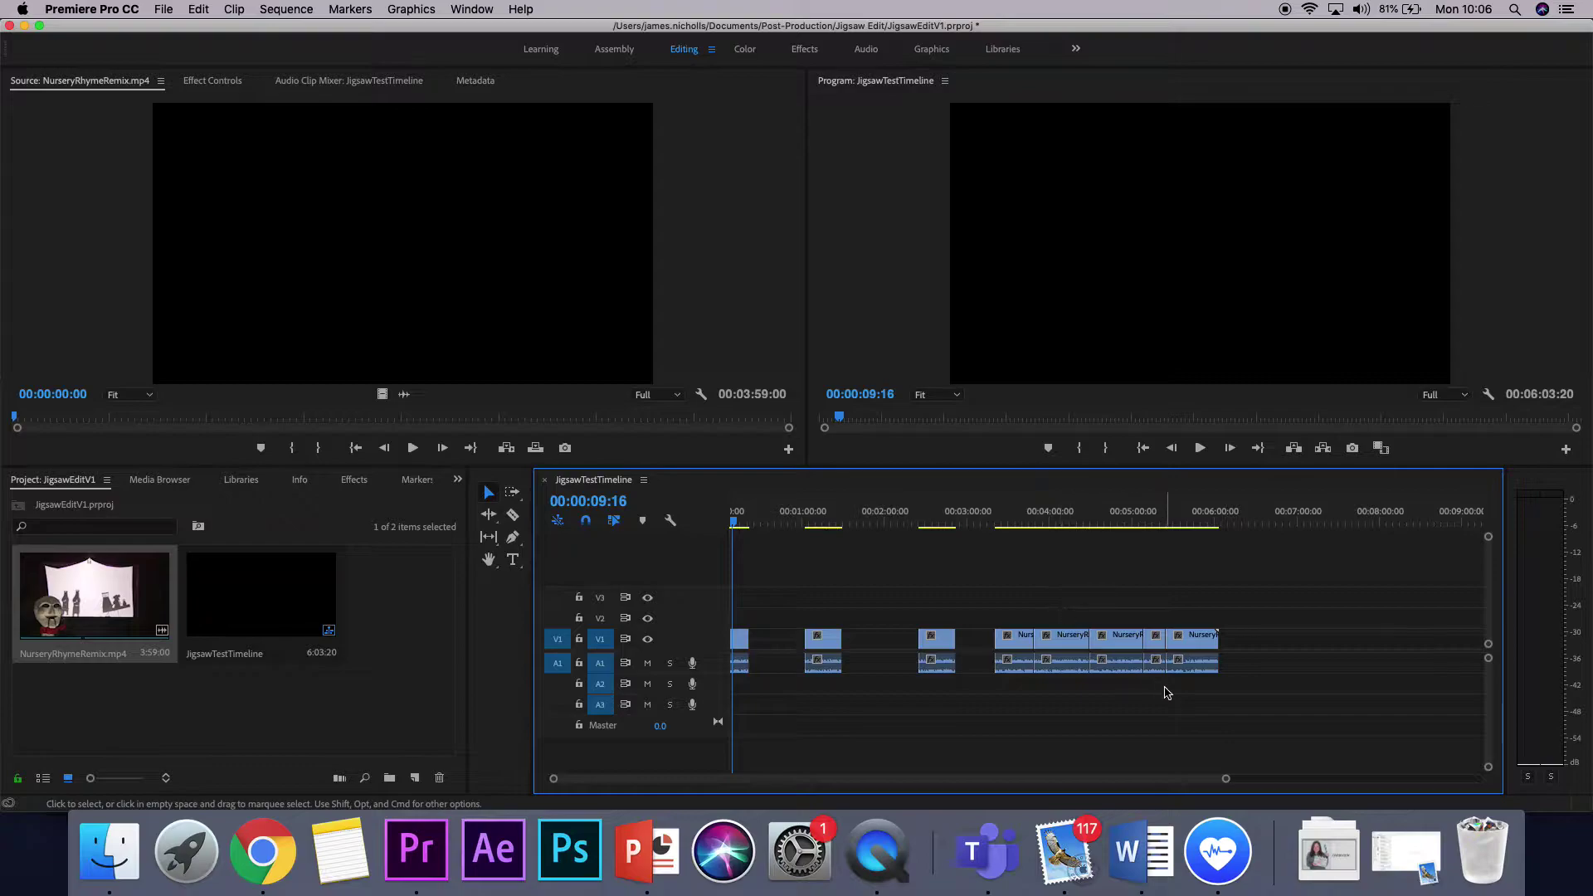
pyautogui.moveTo(1269, 702)
pyautogui.mouseDown()
pyautogui.moveTo(1079, 624)
pyautogui.moveTo(1077, 646)
pyautogui.moveTo(1100, 646)
pyautogui.mouseUp()
pyautogui.click(1062, 613)
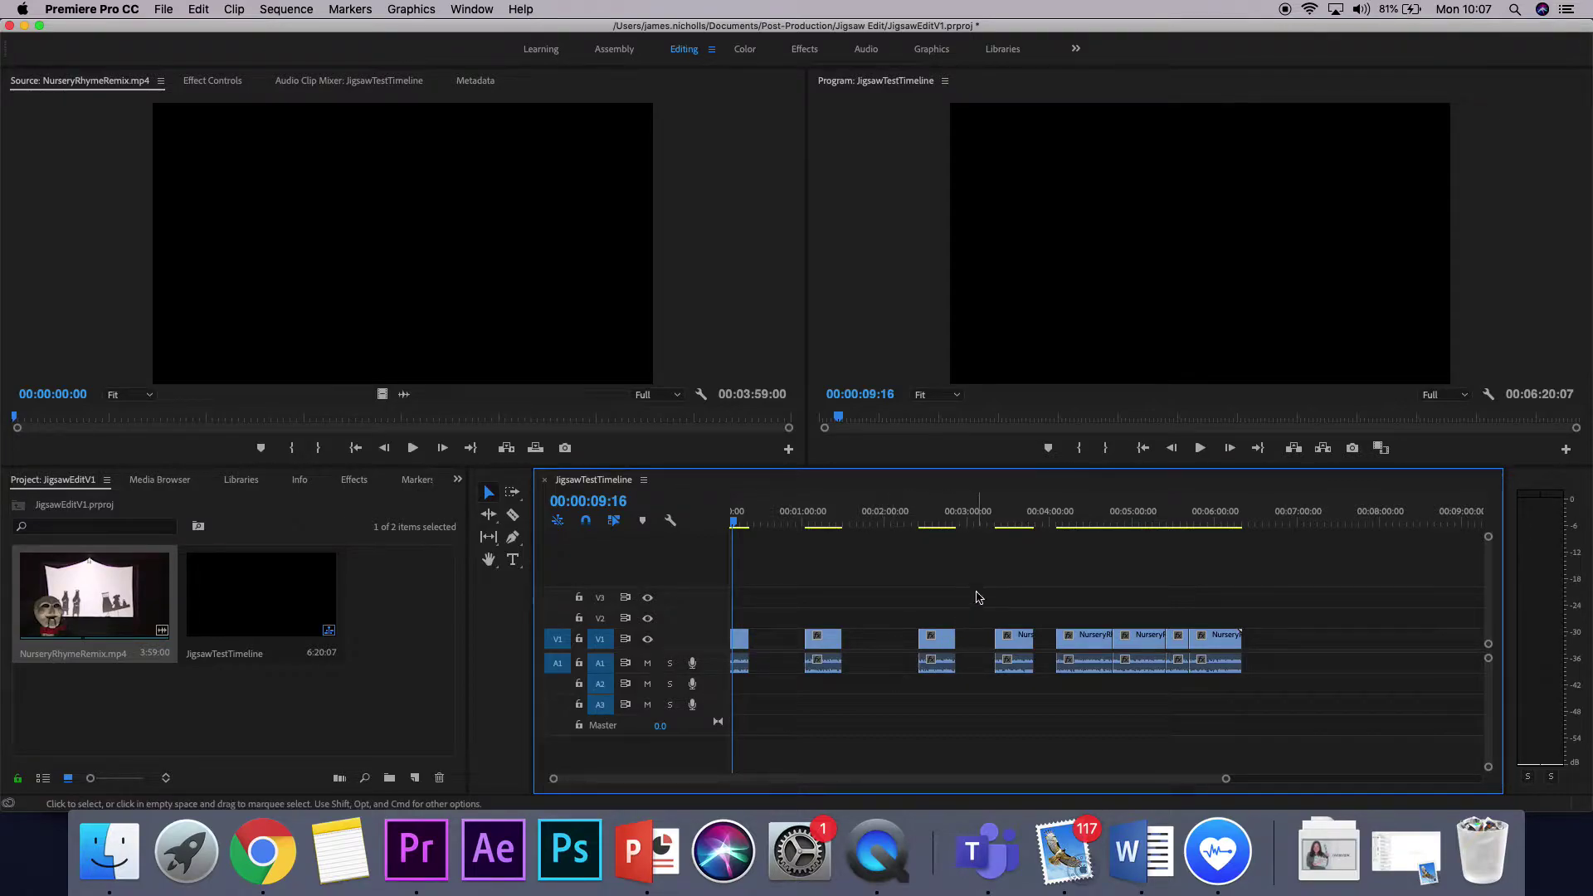
# Use Track Select Forward to select all clips from several different points on the timeline.
pyautogui.moveTo(935, 641)
pyautogui.mouseDown()
pyautogui.moveTo(822, 641)
pyautogui.moveTo(992, 641)
pyautogui.moveTo(962, 638)
pyautogui.mouseUp()
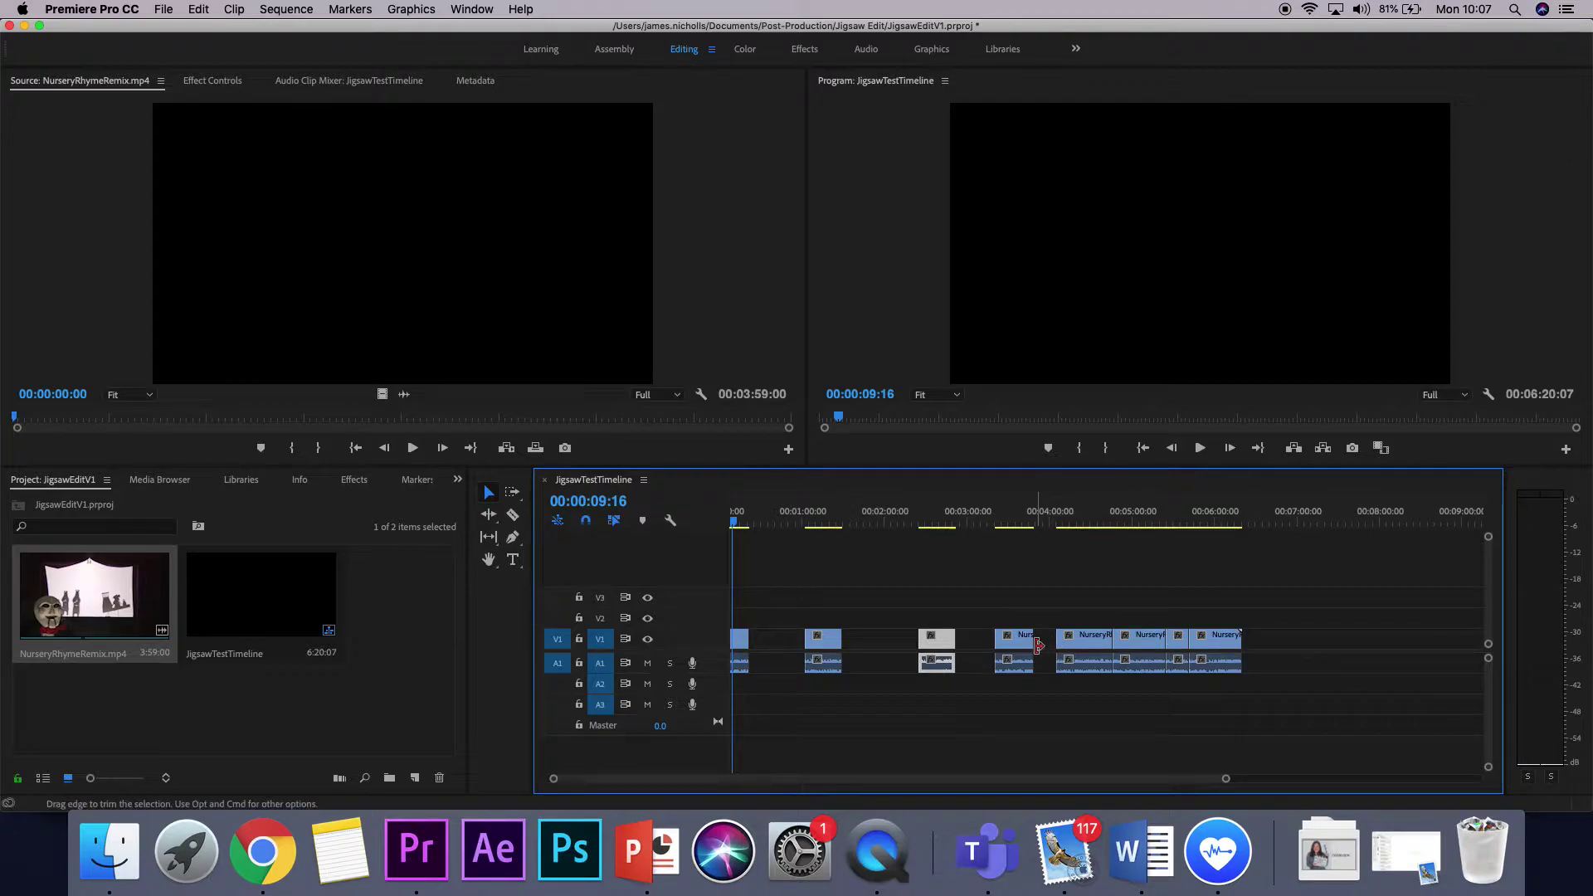
pyautogui.press('a')
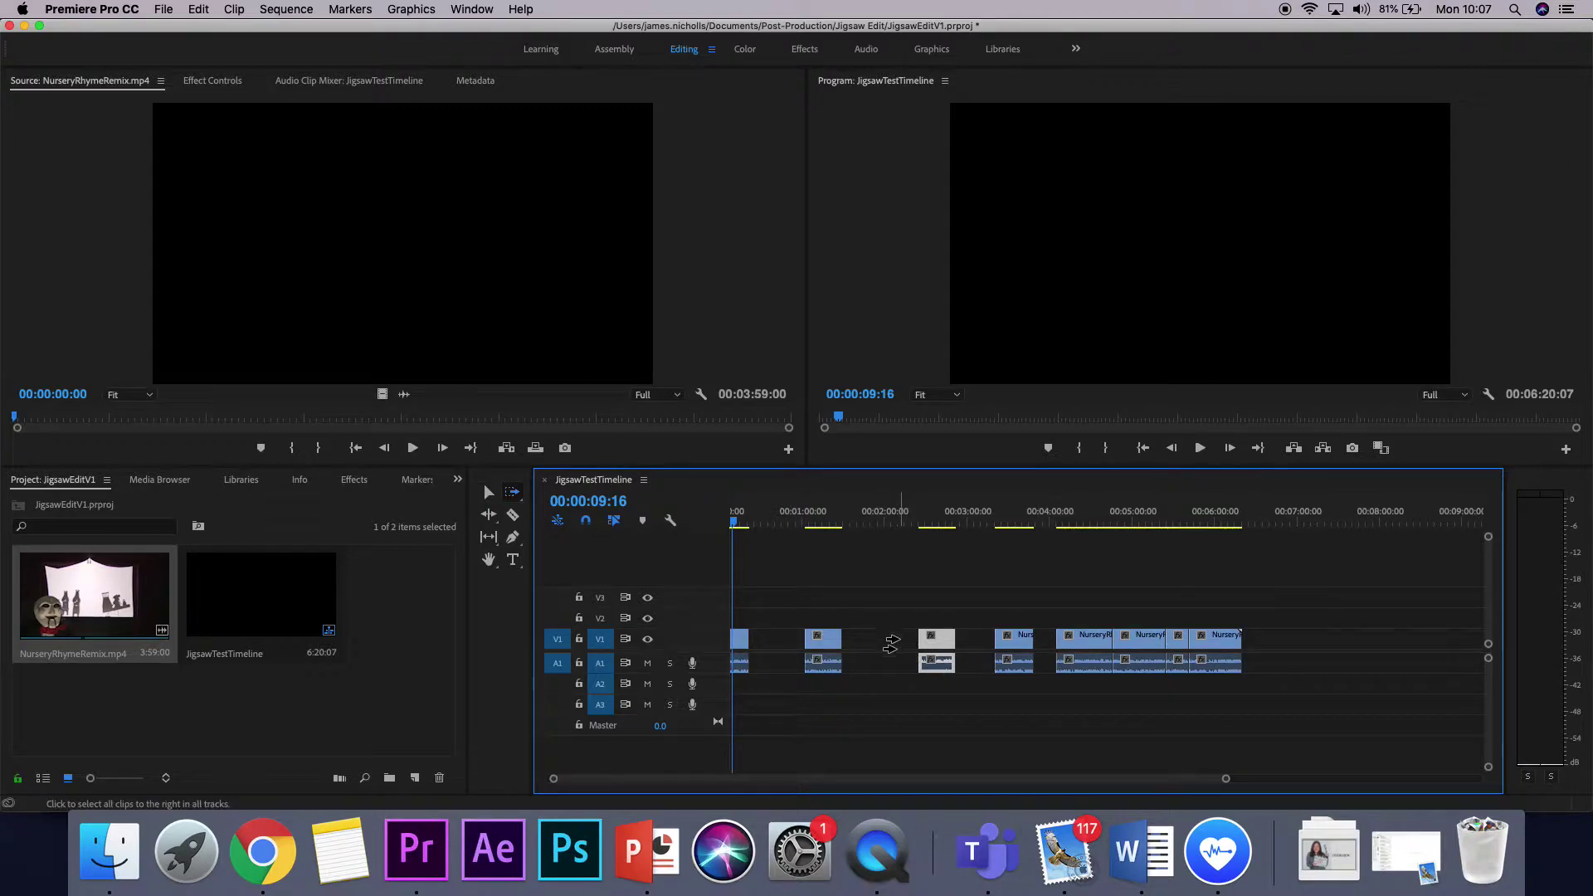
pyautogui.click(892, 646)
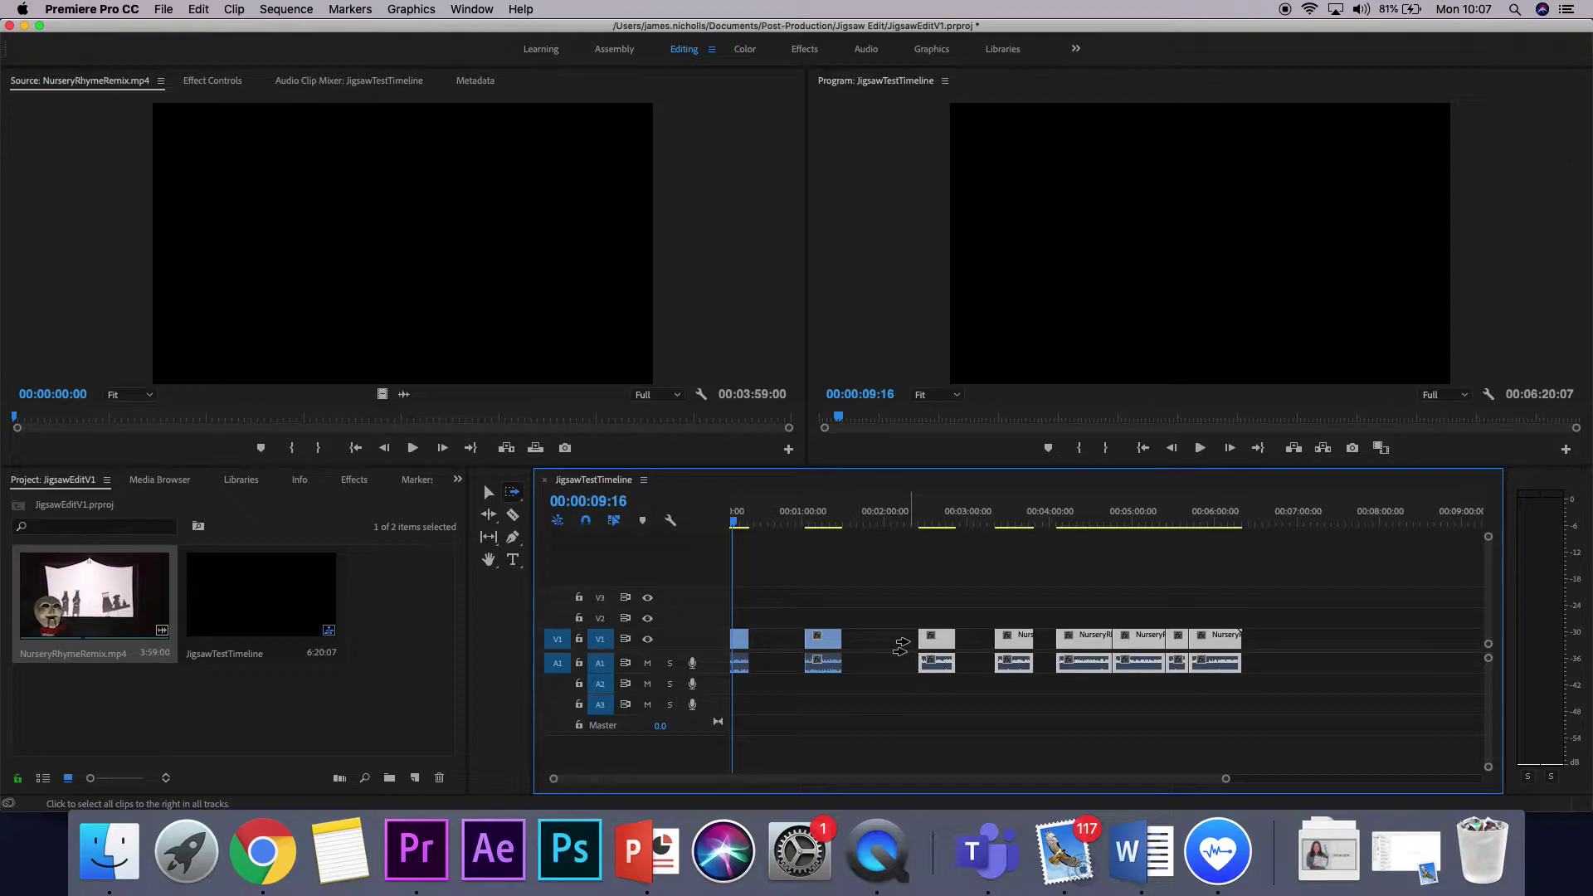
pyautogui.click(987, 640)
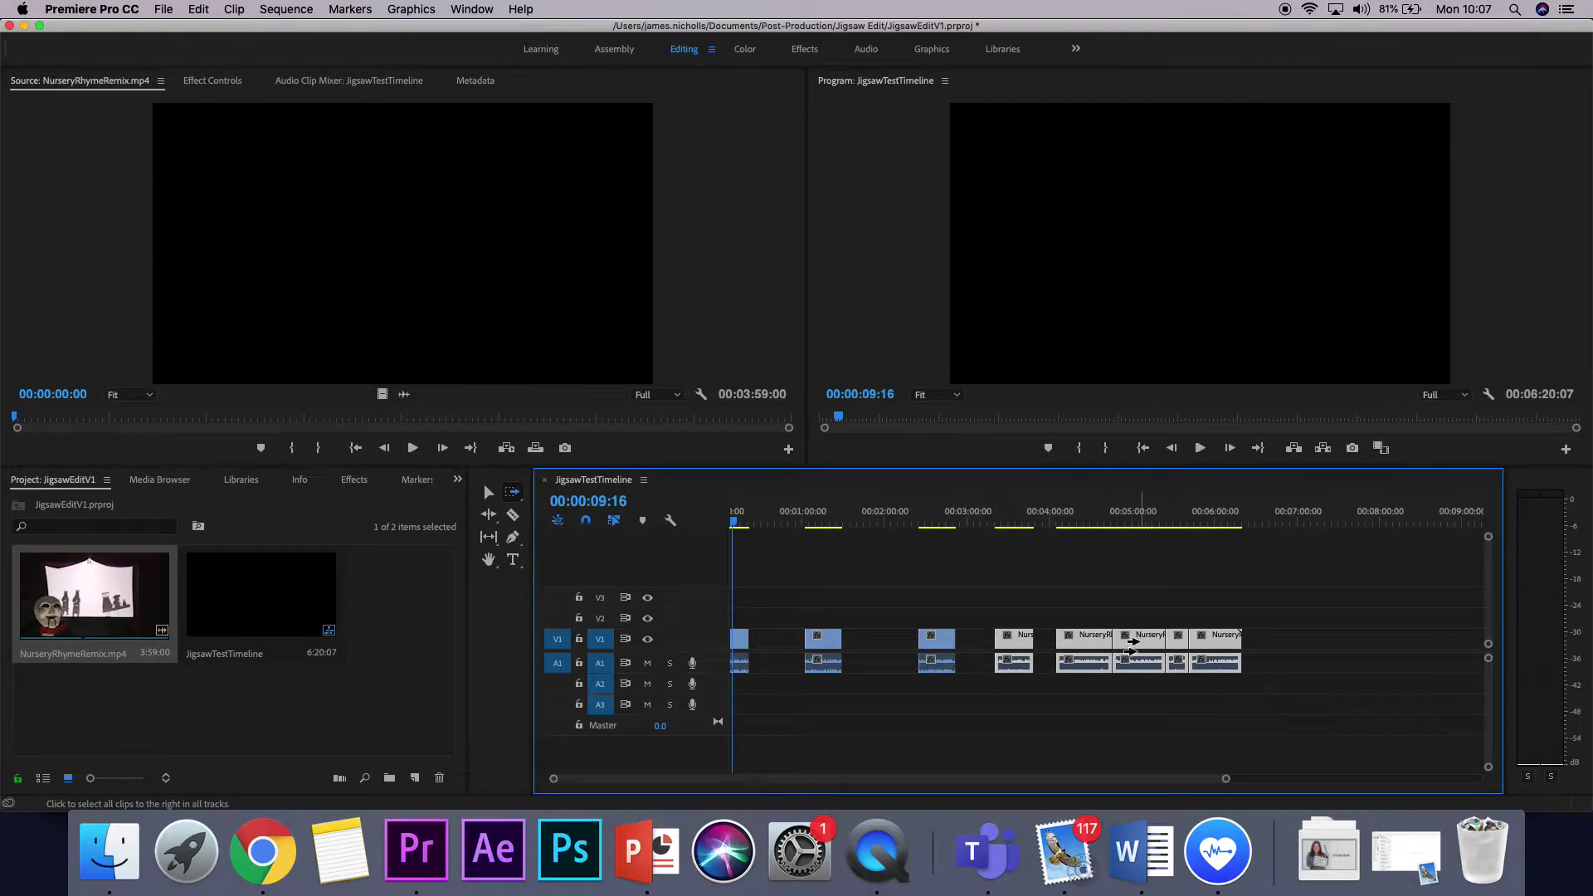
pyautogui.click(1122, 645)
pyautogui.click(1191, 646)
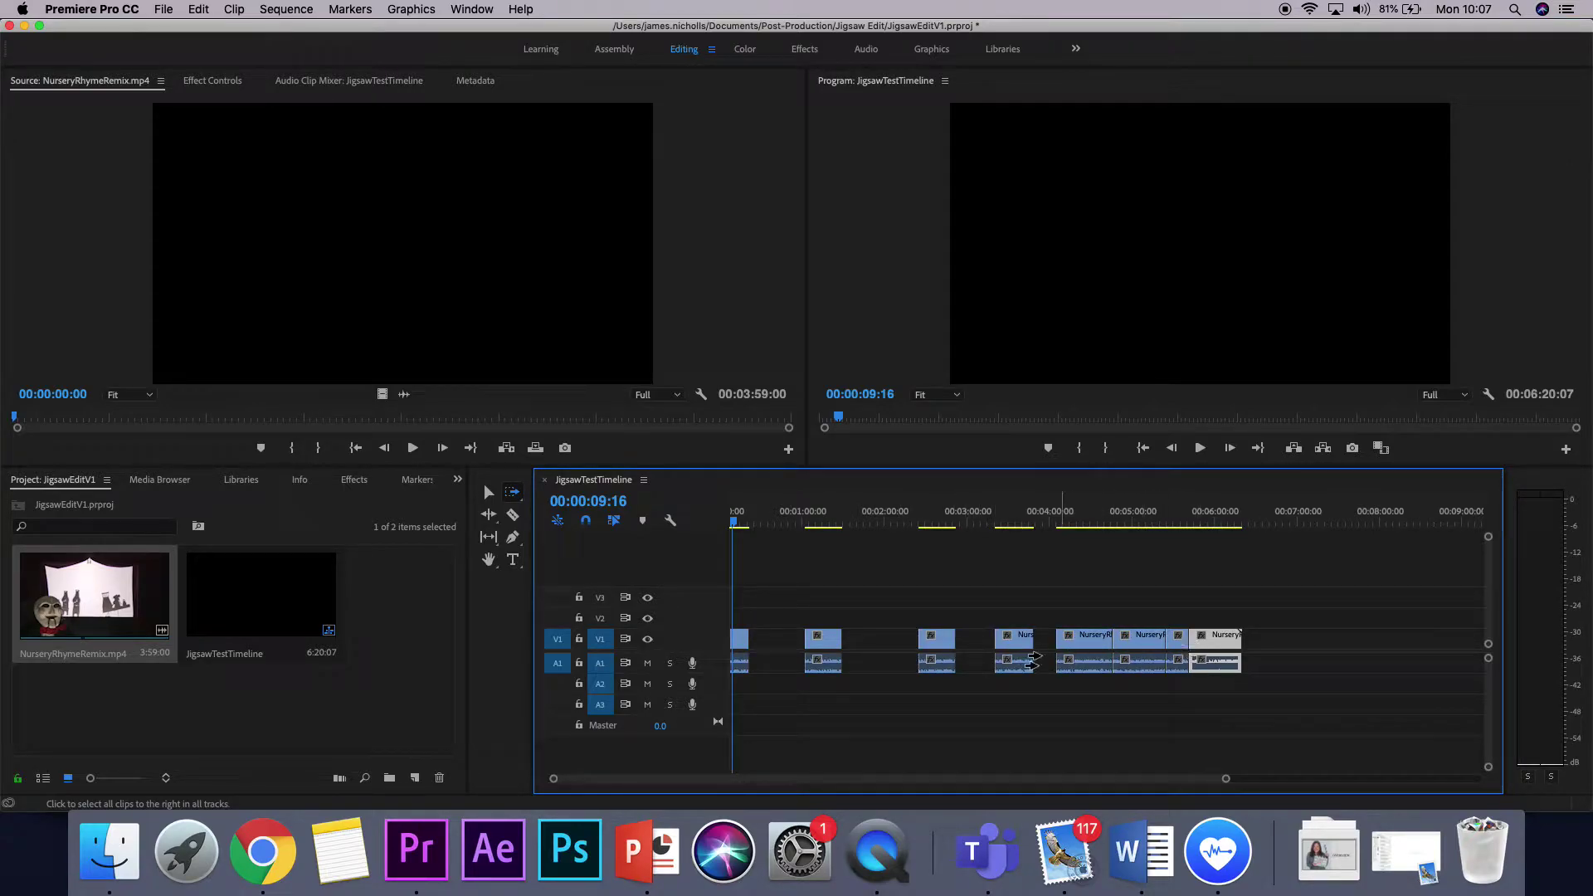
# Try to move the third clip and all clips following it earlier to close the gap before them.
pyautogui.click(924, 645)
pyautogui.press('v')
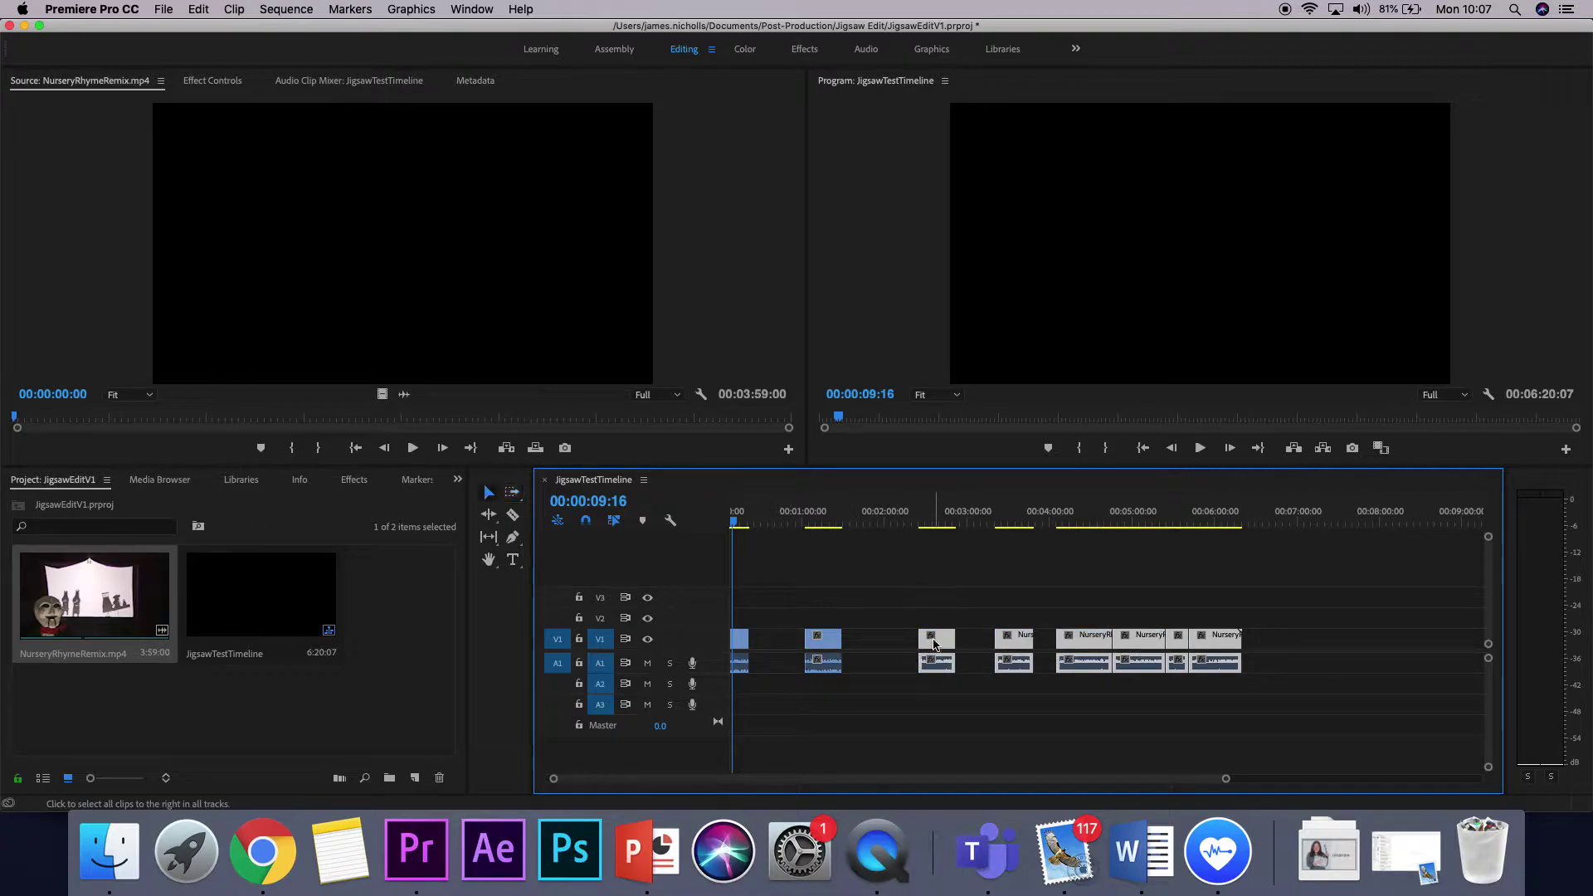
pyautogui.moveTo(942, 645); pyautogui.dragTo(881, 646)
pyautogui.press('Escape')
pyautogui.click(860, 647)
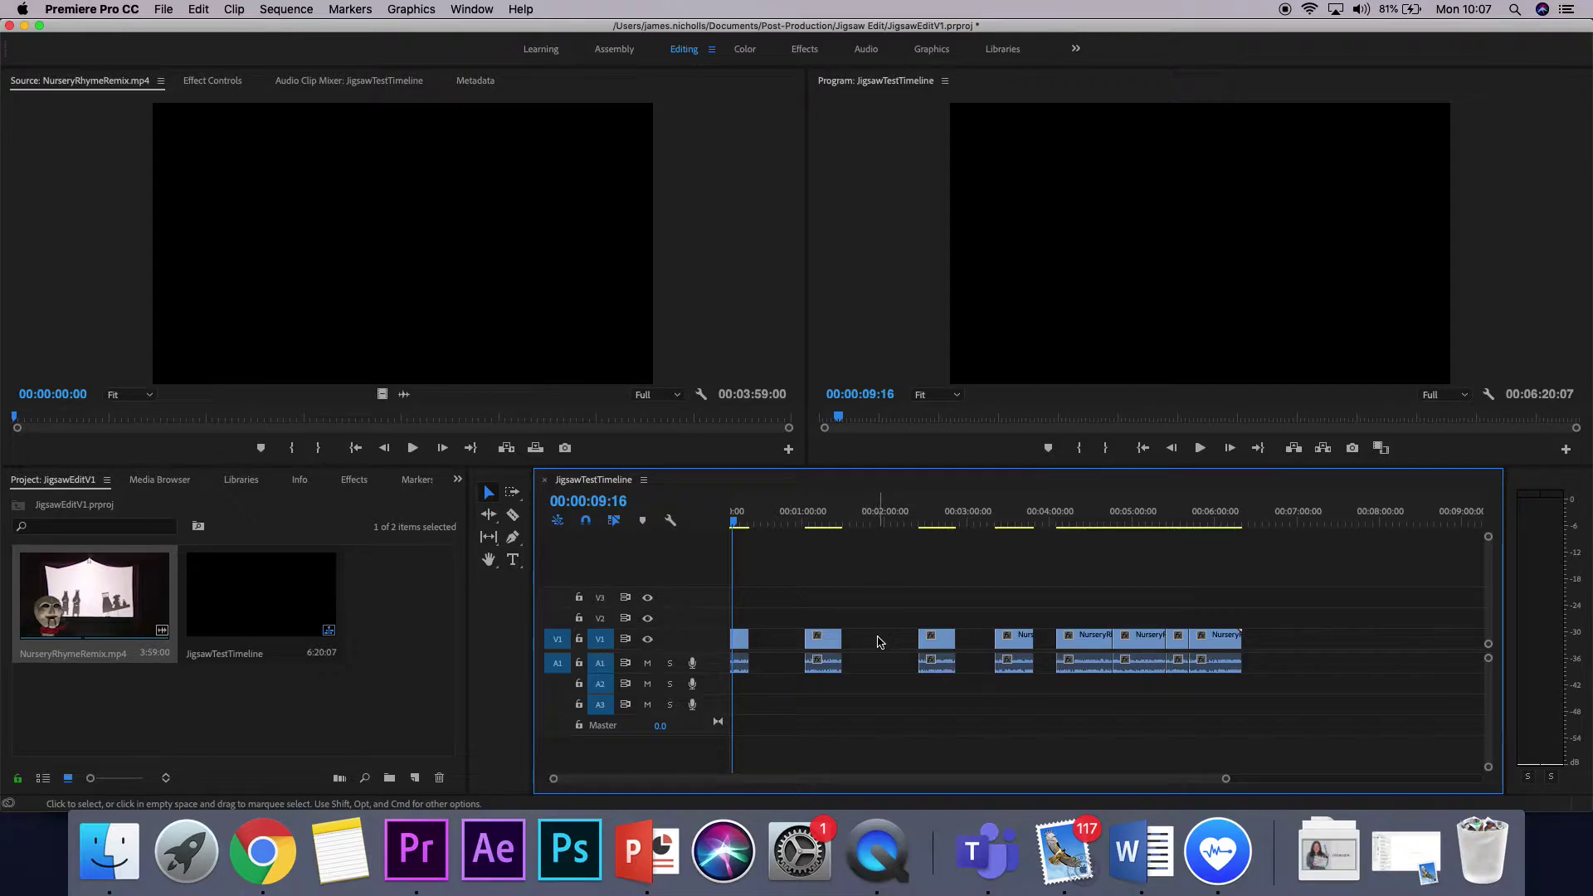
# Ripple delete all four gaps between the clips on the timeline, finishing with the one after the first clip.
pyautogui.rightClick(880, 641)
pyautogui.click(899, 649)
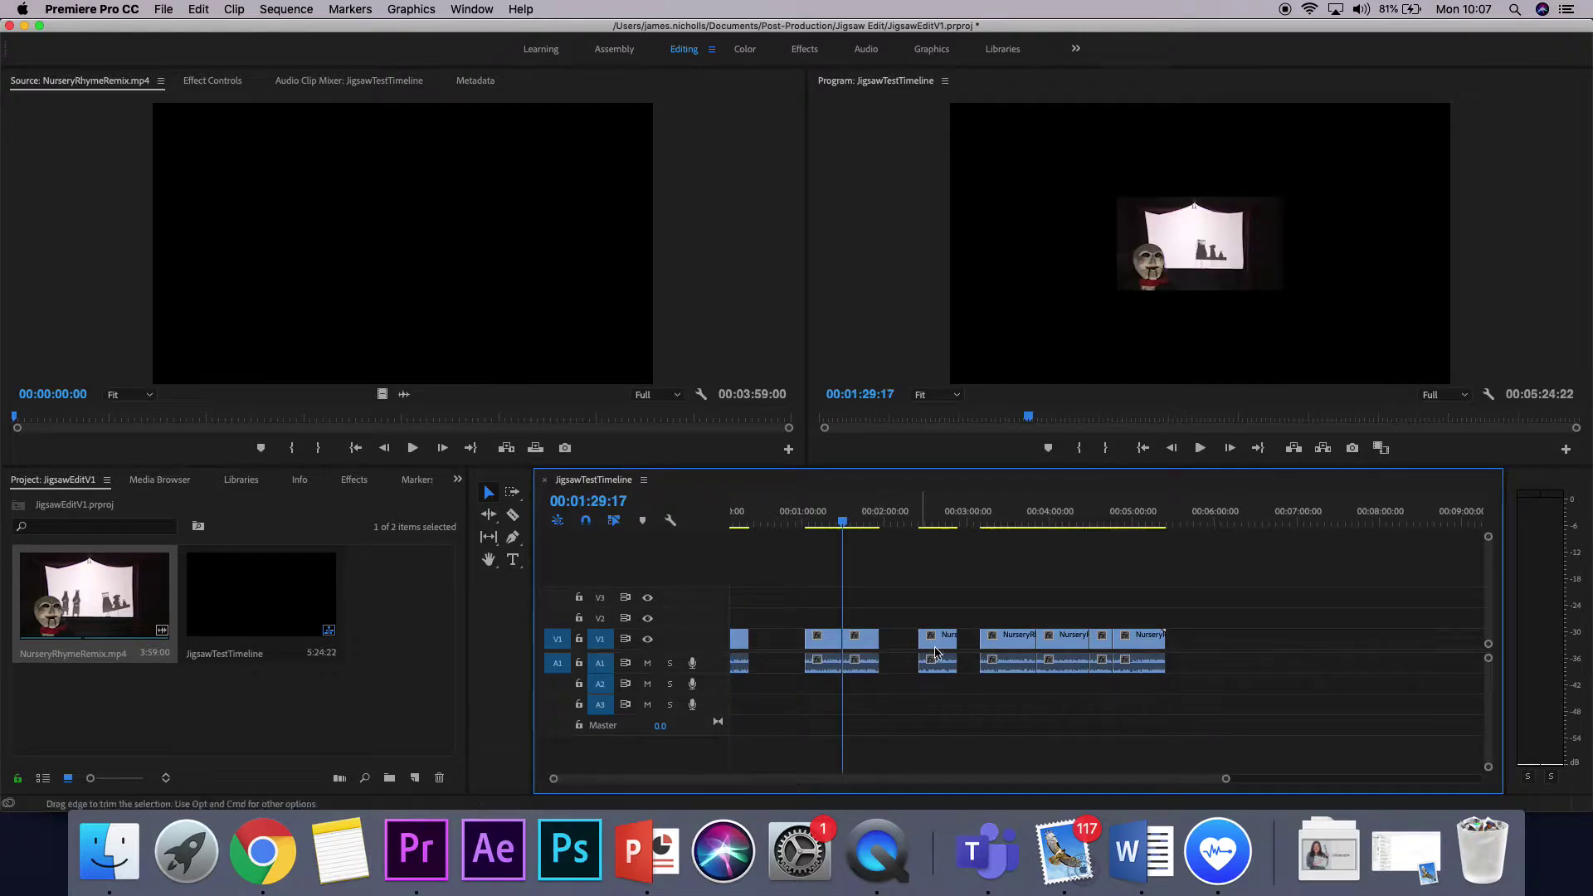
pyautogui.rightClick(897, 648)
pyautogui.click(927, 652)
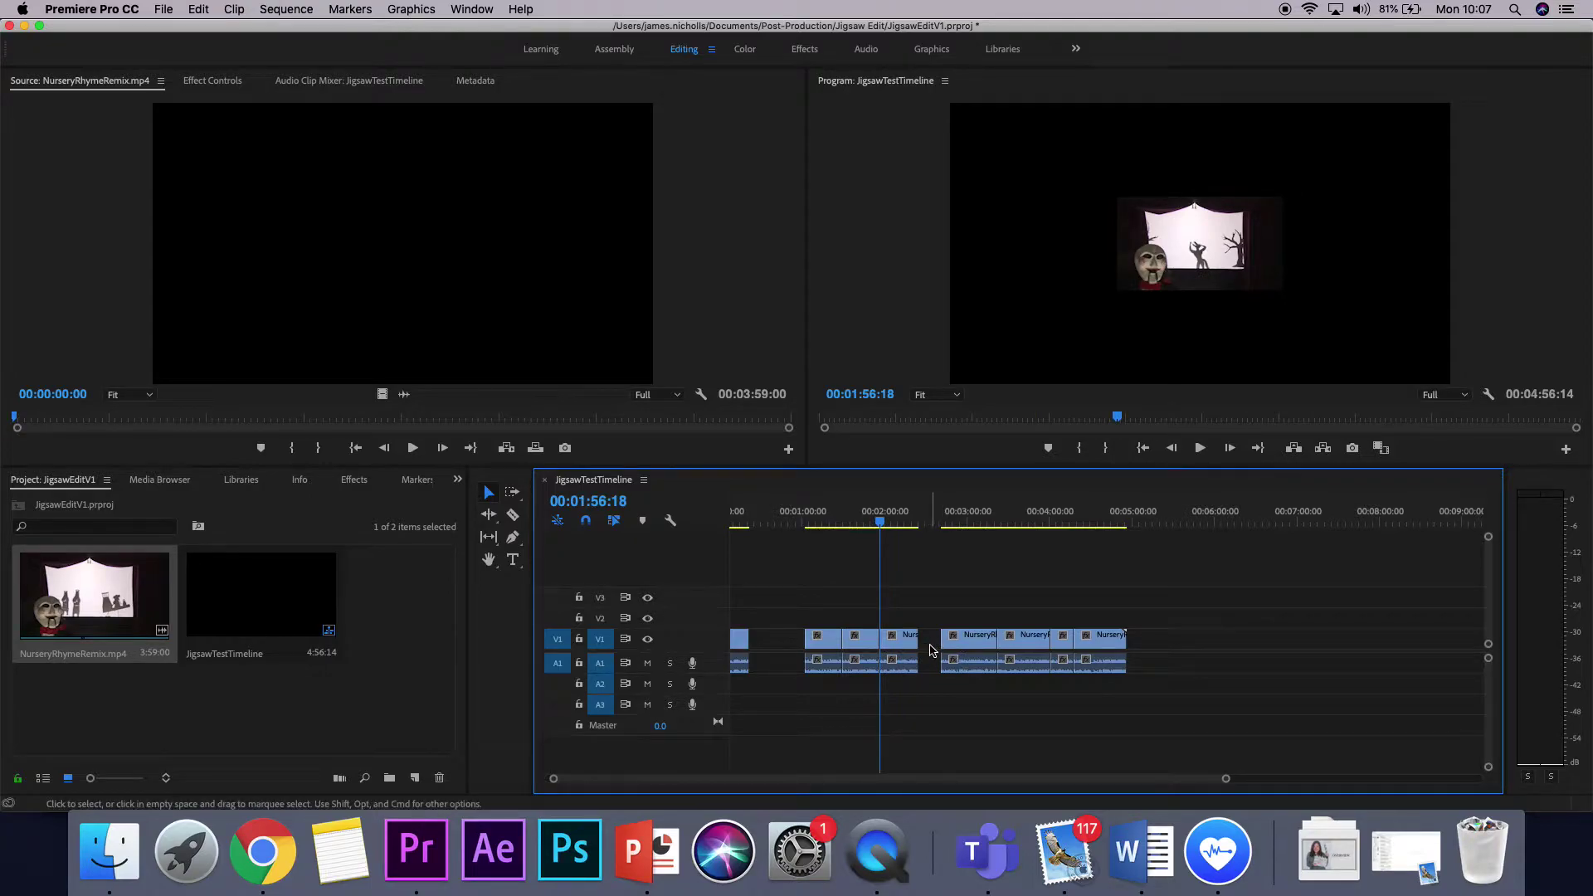
pyautogui.rightClick(930, 650)
pyautogui.click(946, 658)
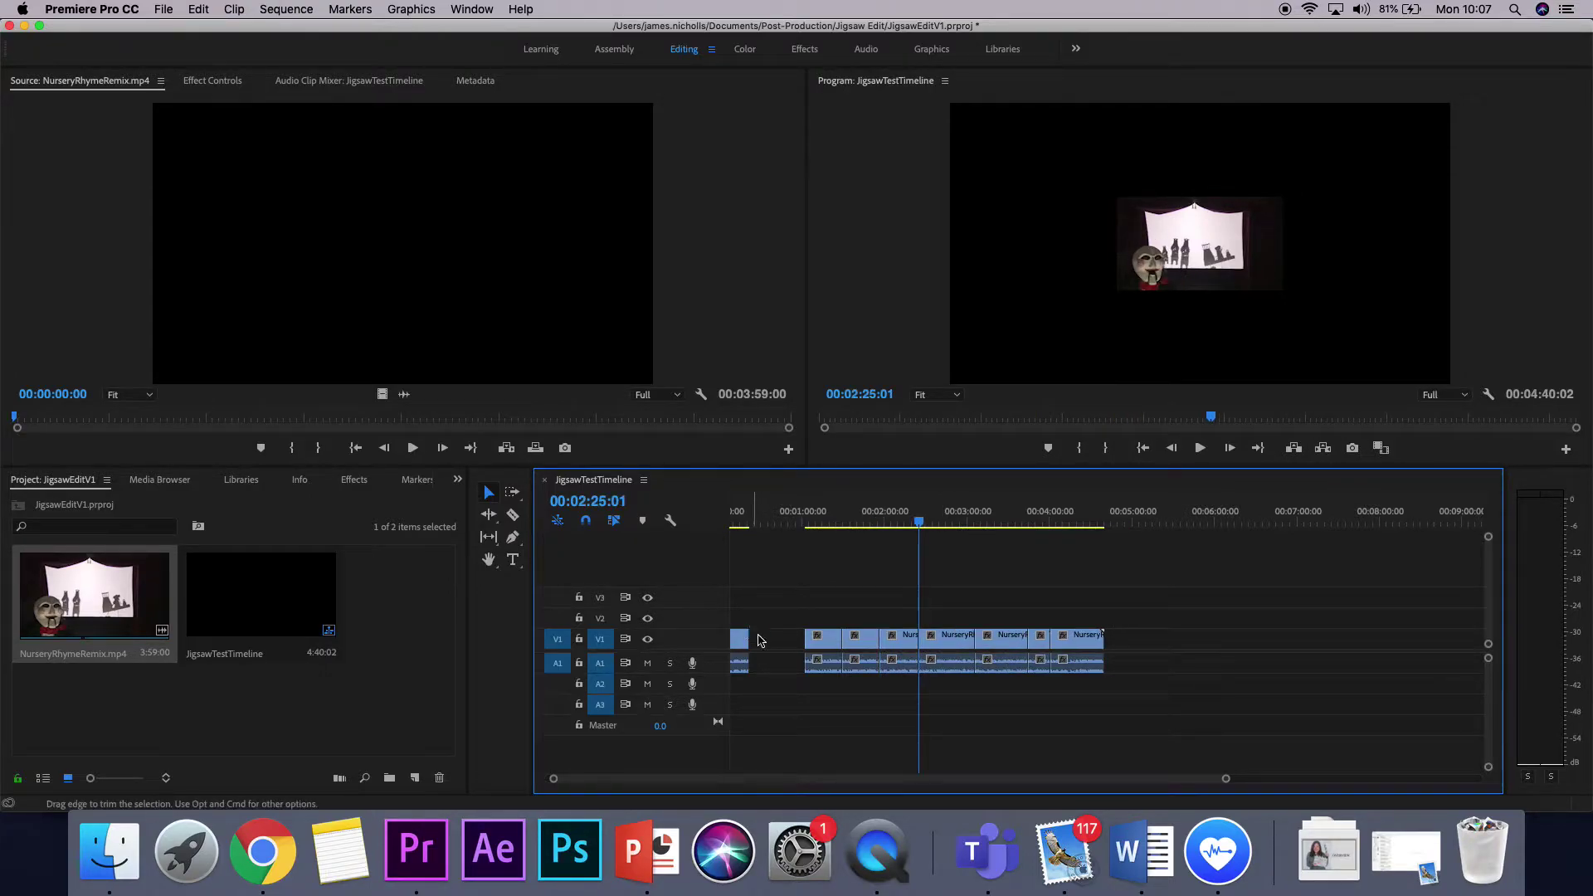
pyautogui.rightClick(767, 645)
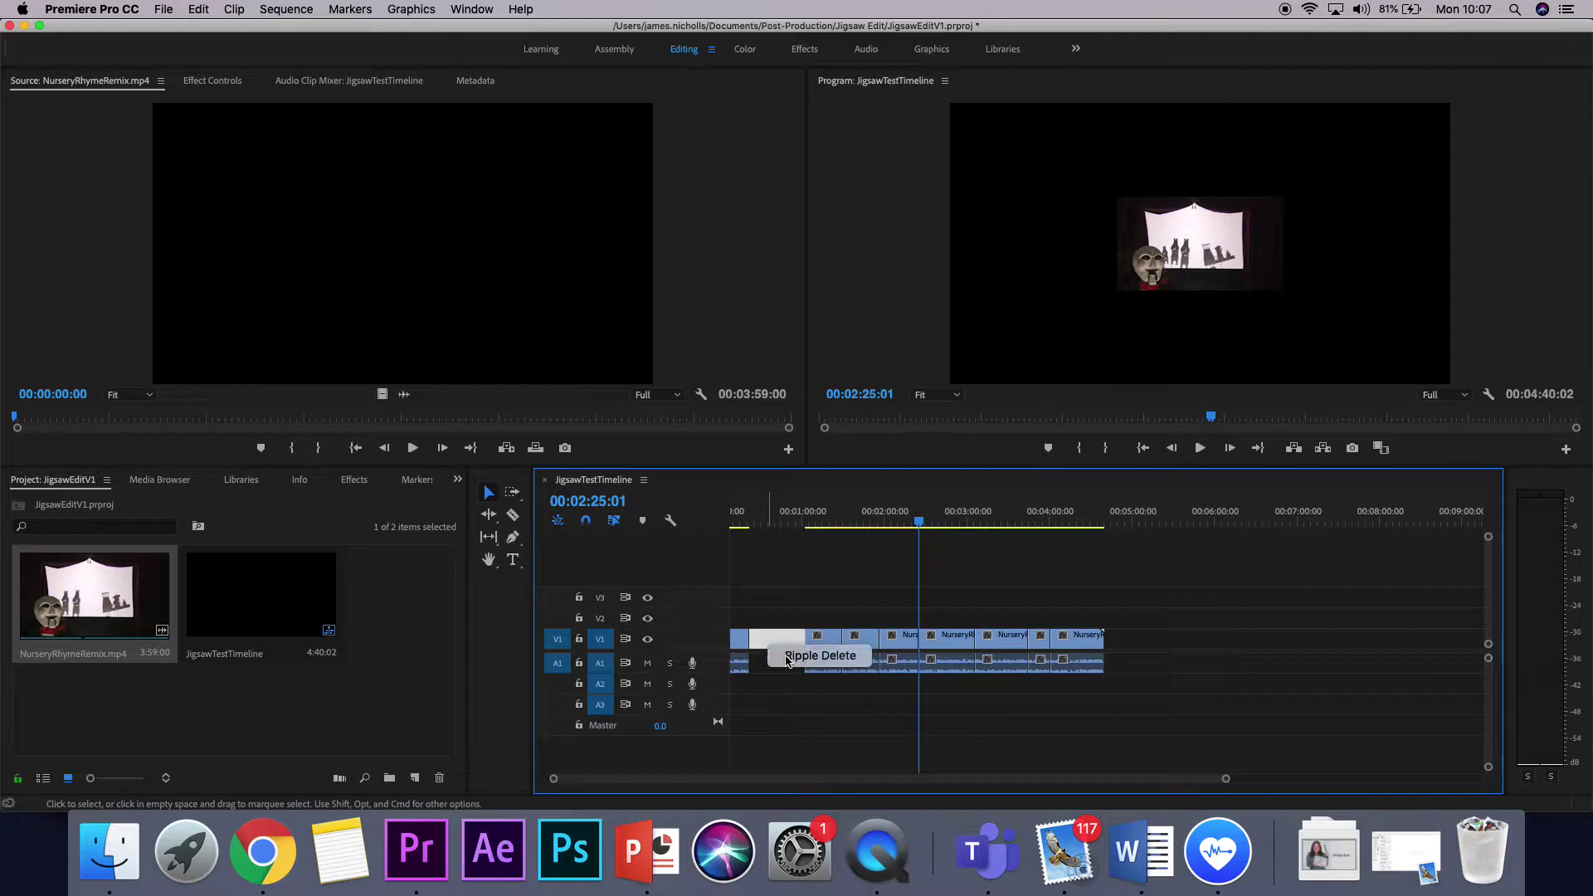
pyautogui.click(786, 657)
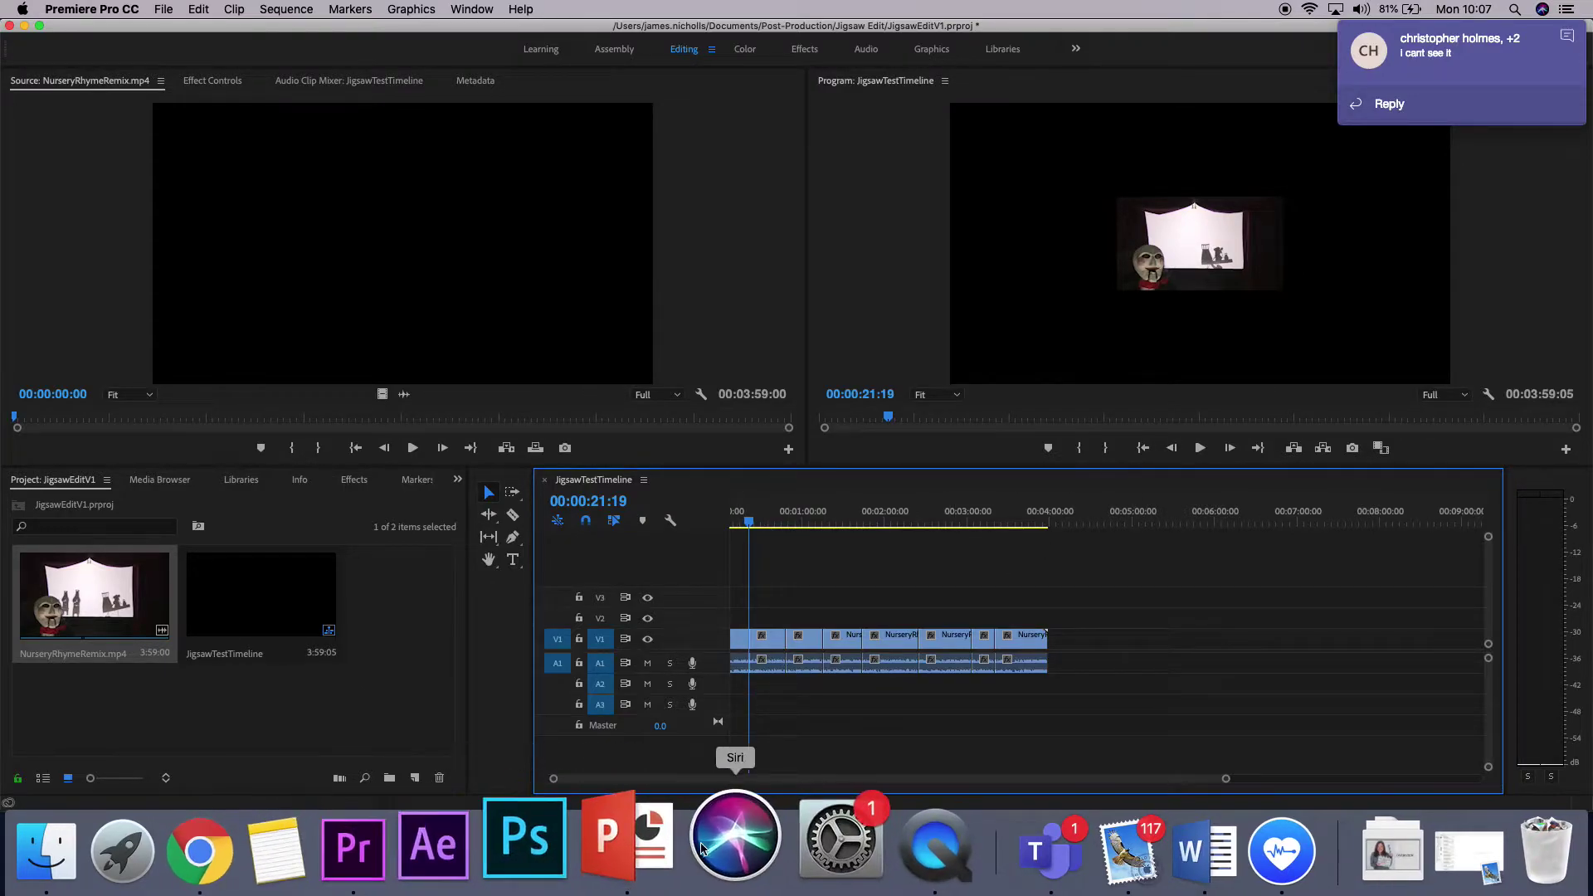
# Switch to Microsoft Teams and share the screen with the ongoing call.
pyautogui.click(996, 857)
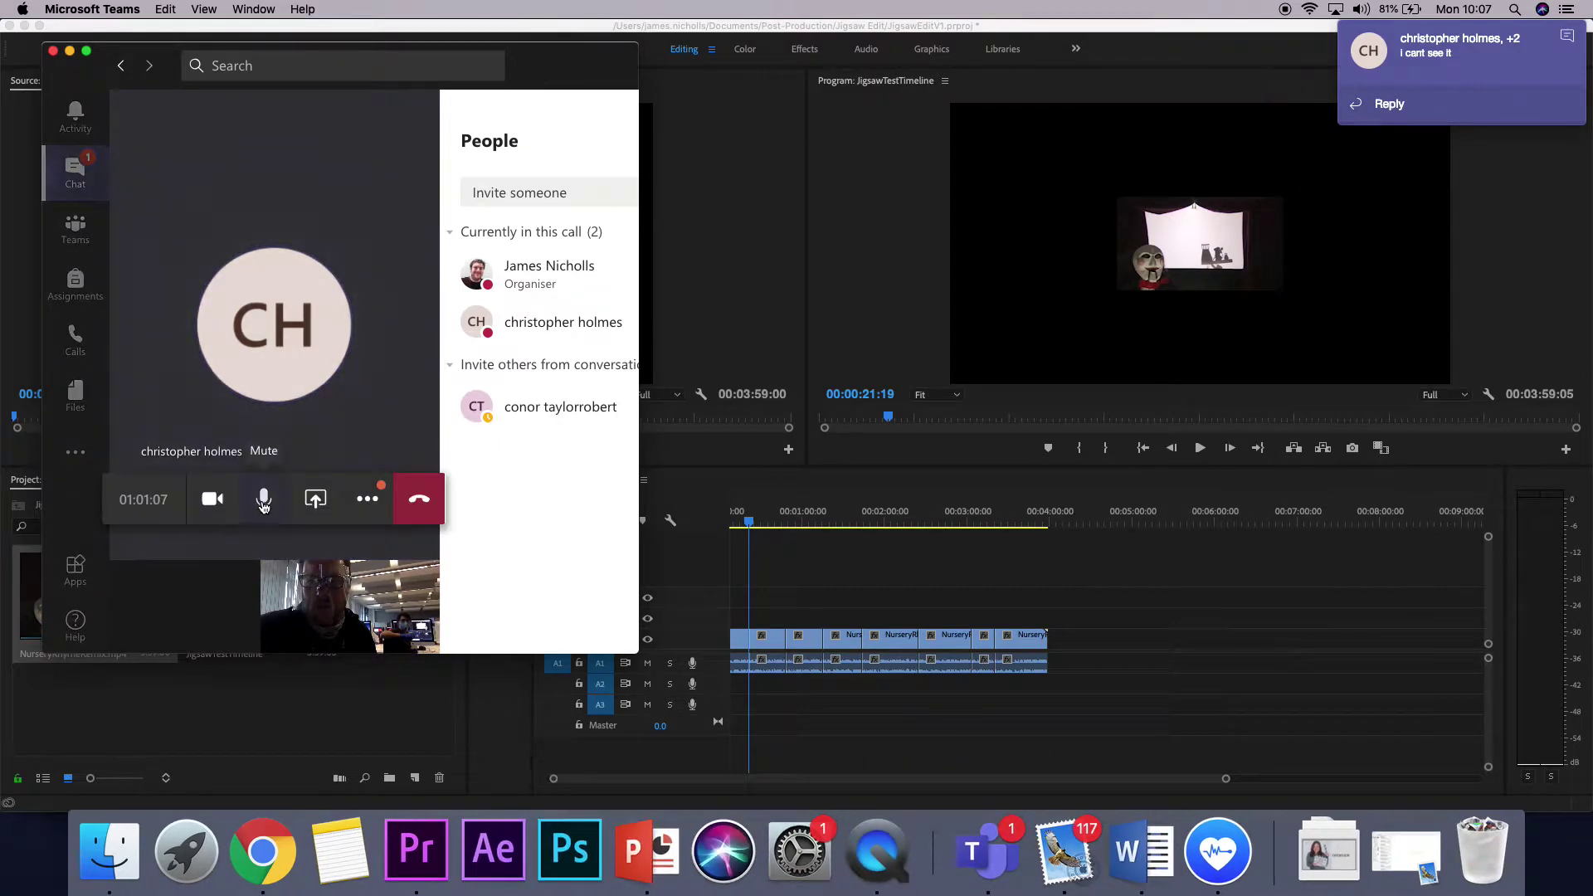
pyautogui.click(317, 502)
pyautogui.click(193, 470)
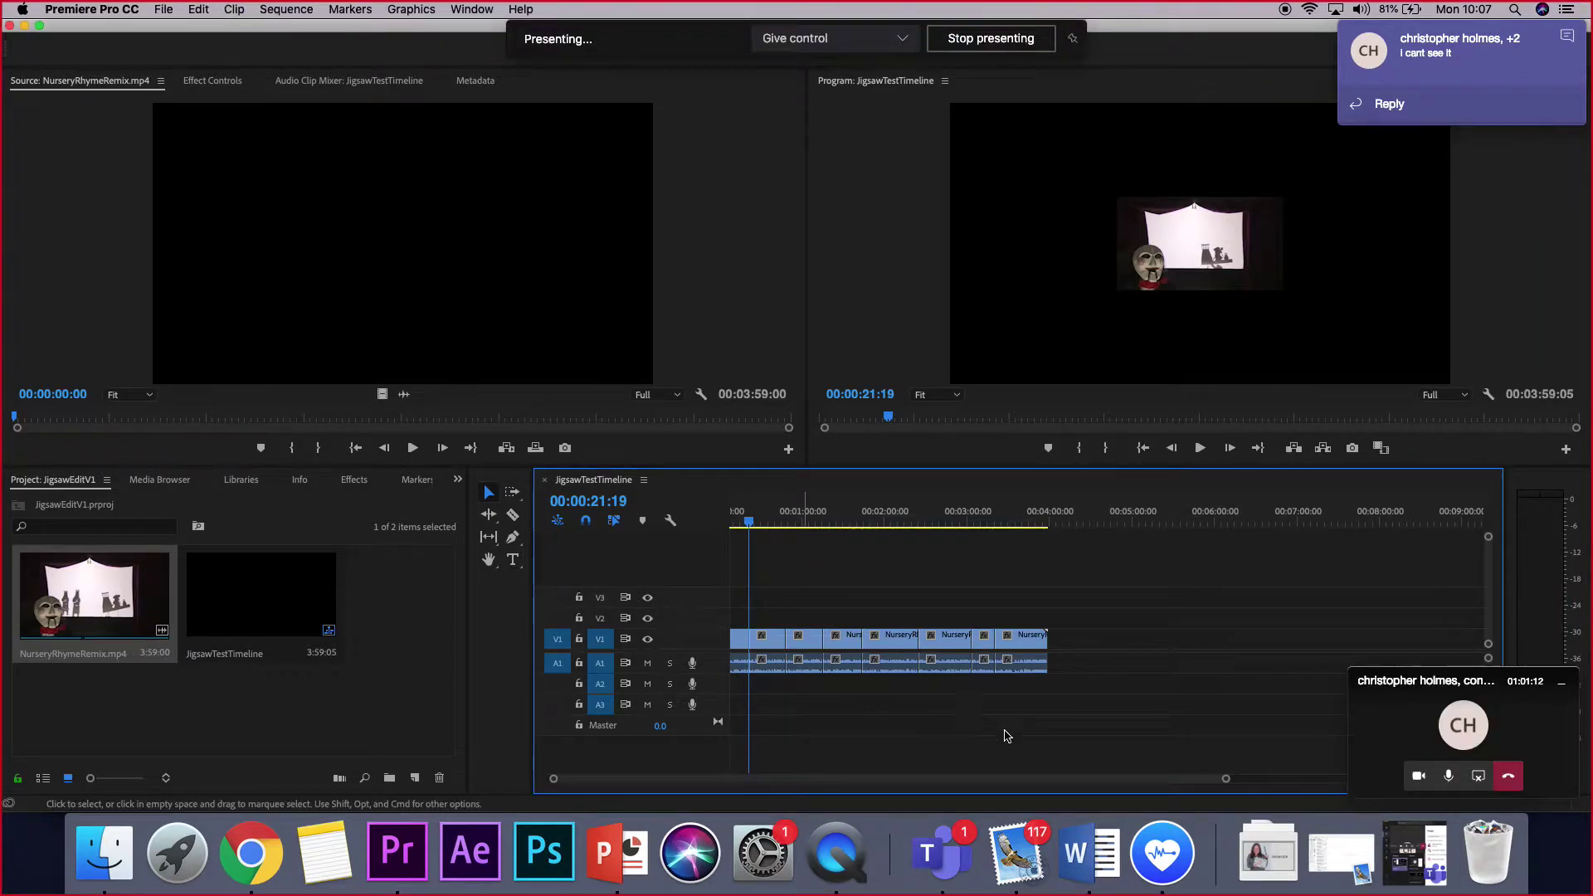
# Move all clips after the first about 28 seconds later, and ripple delete the gap this opens.
pyautogui.moveTo(1081, 721); pyautogui.dragTo(820, 639)
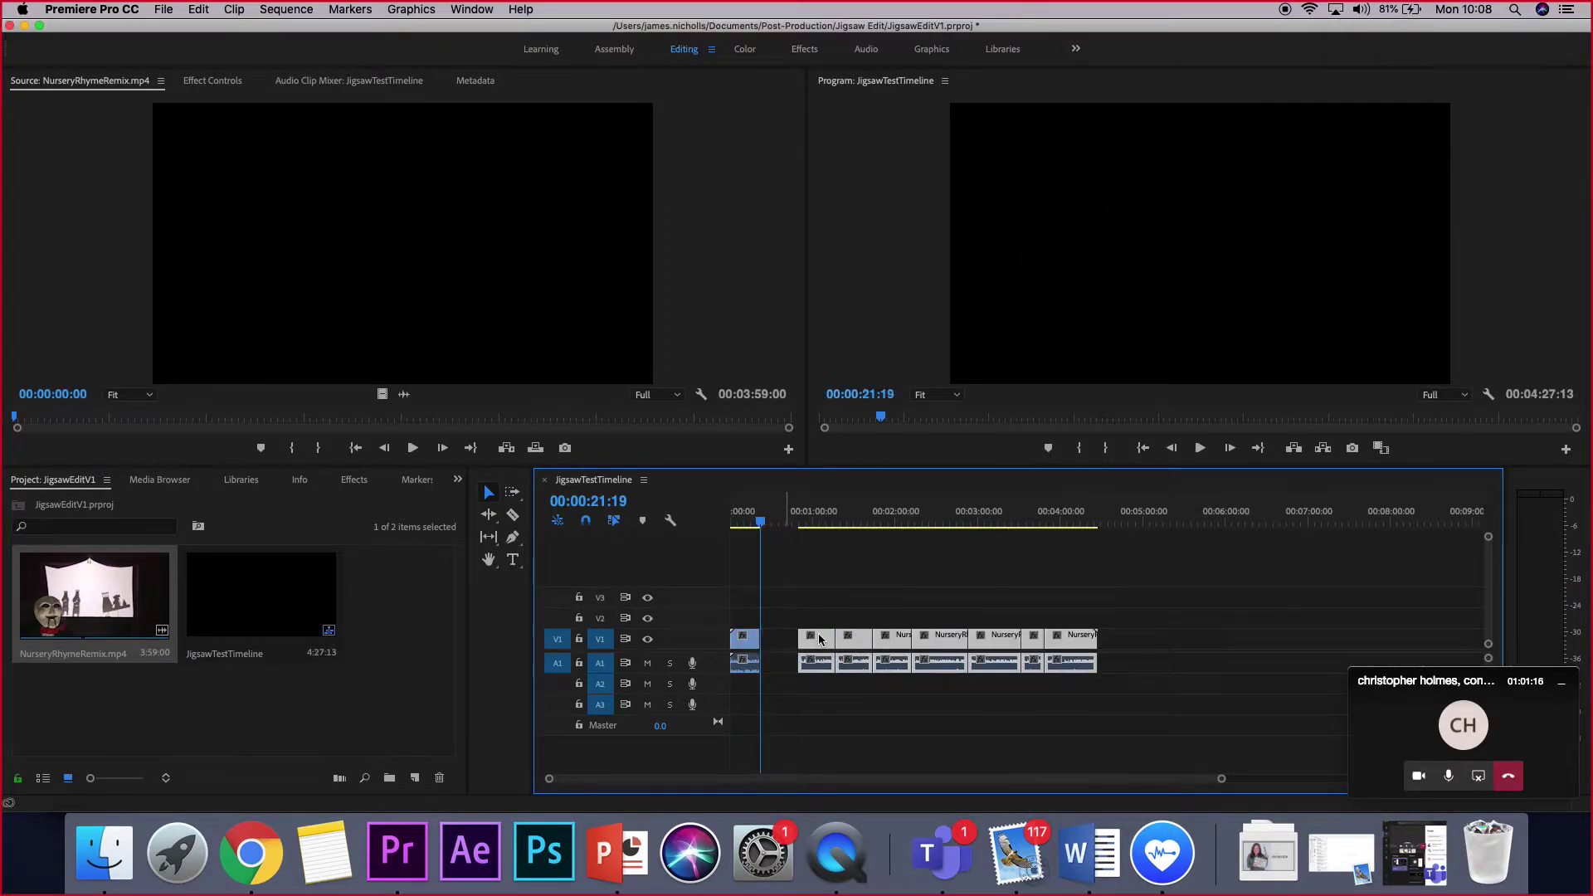
pyautogui.click(805, 573)
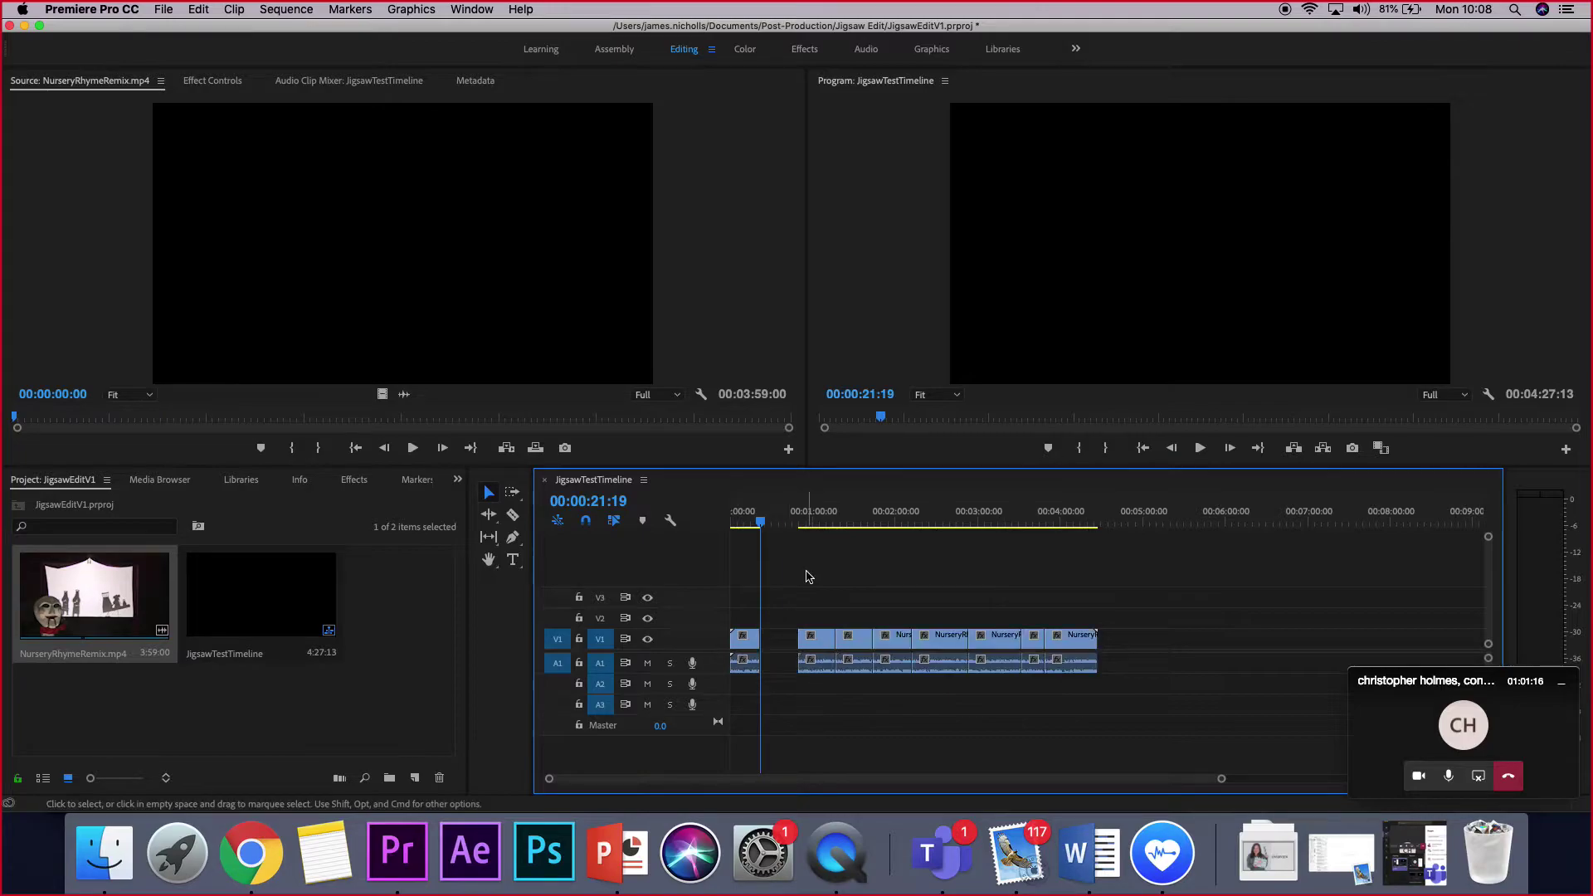
pyautogui.rightClick(770, 639)
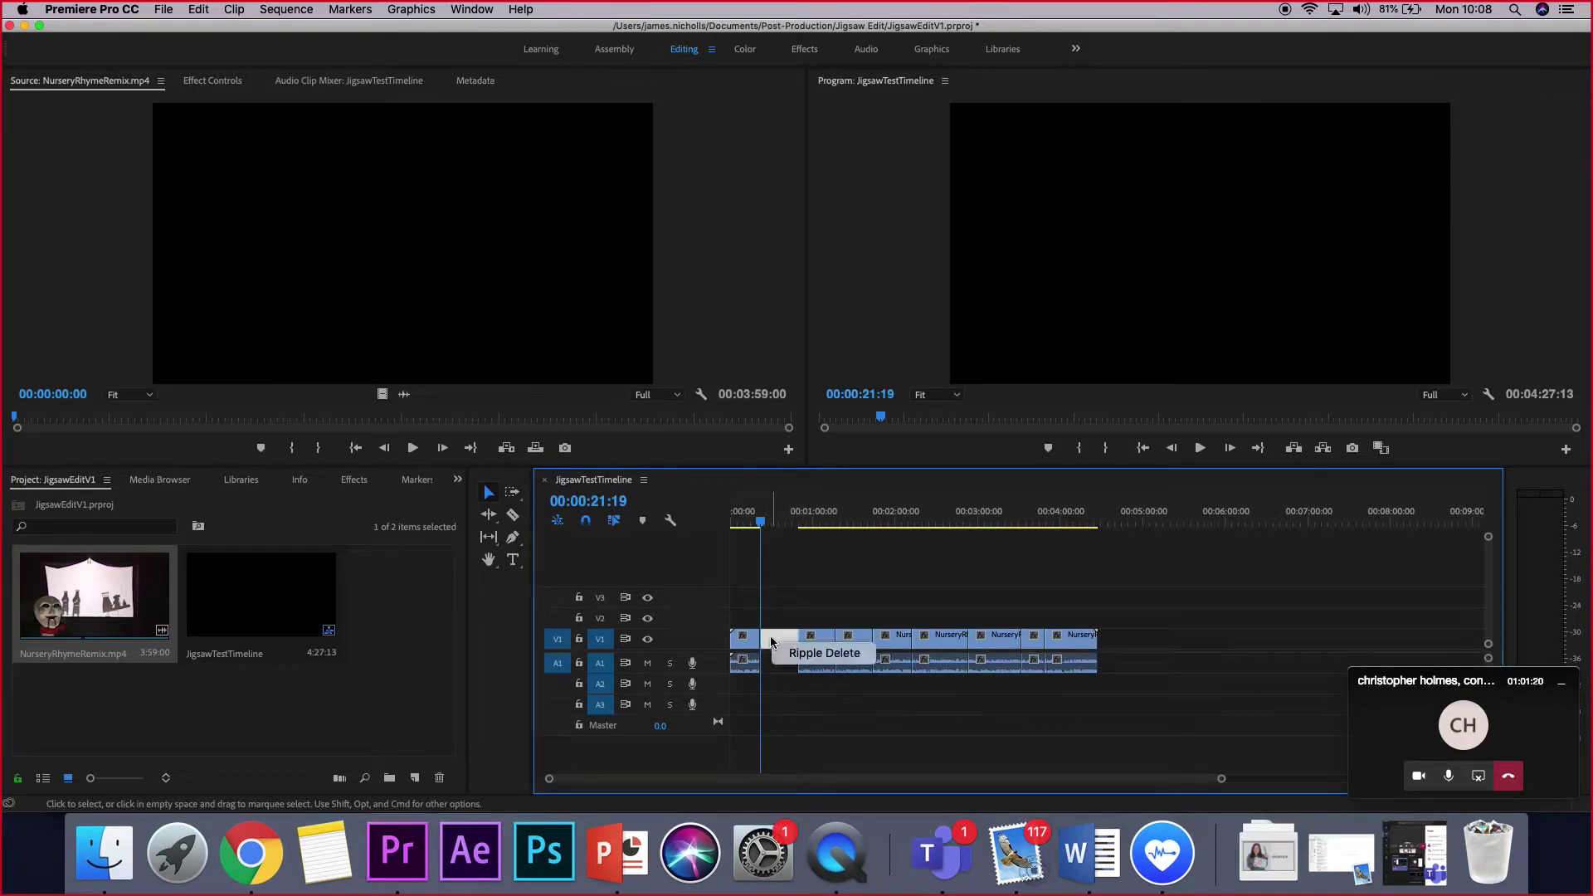
pyautogui.click(824, 653)
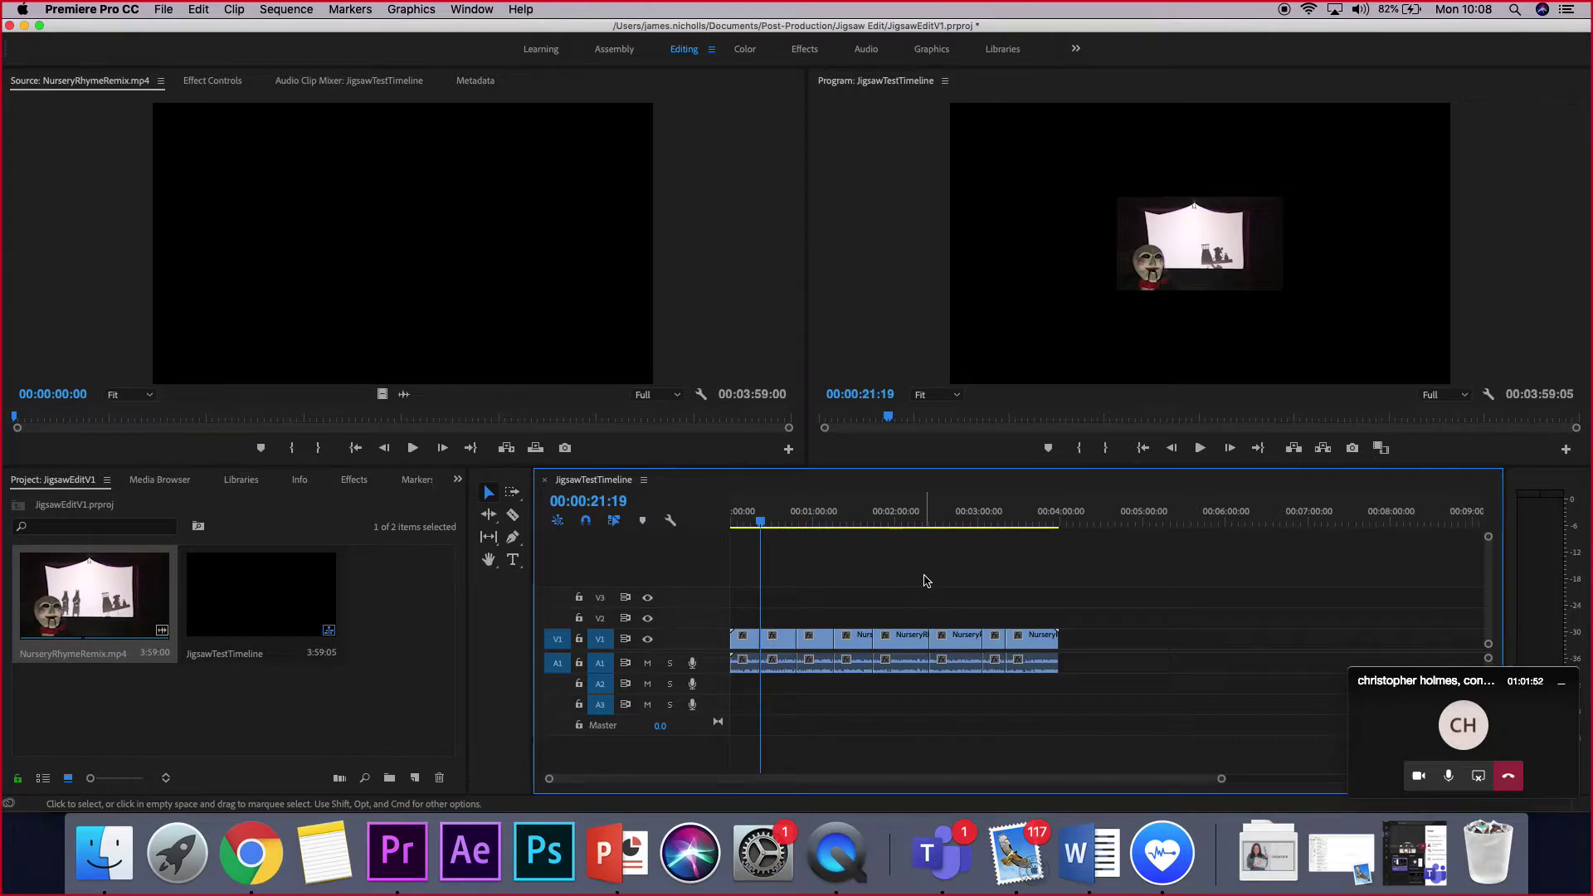
# Delete all clips from JigsawTestTimeline.
pyautogui.moveTo(1130, 563); pyautogui.dragTo(685, 685)
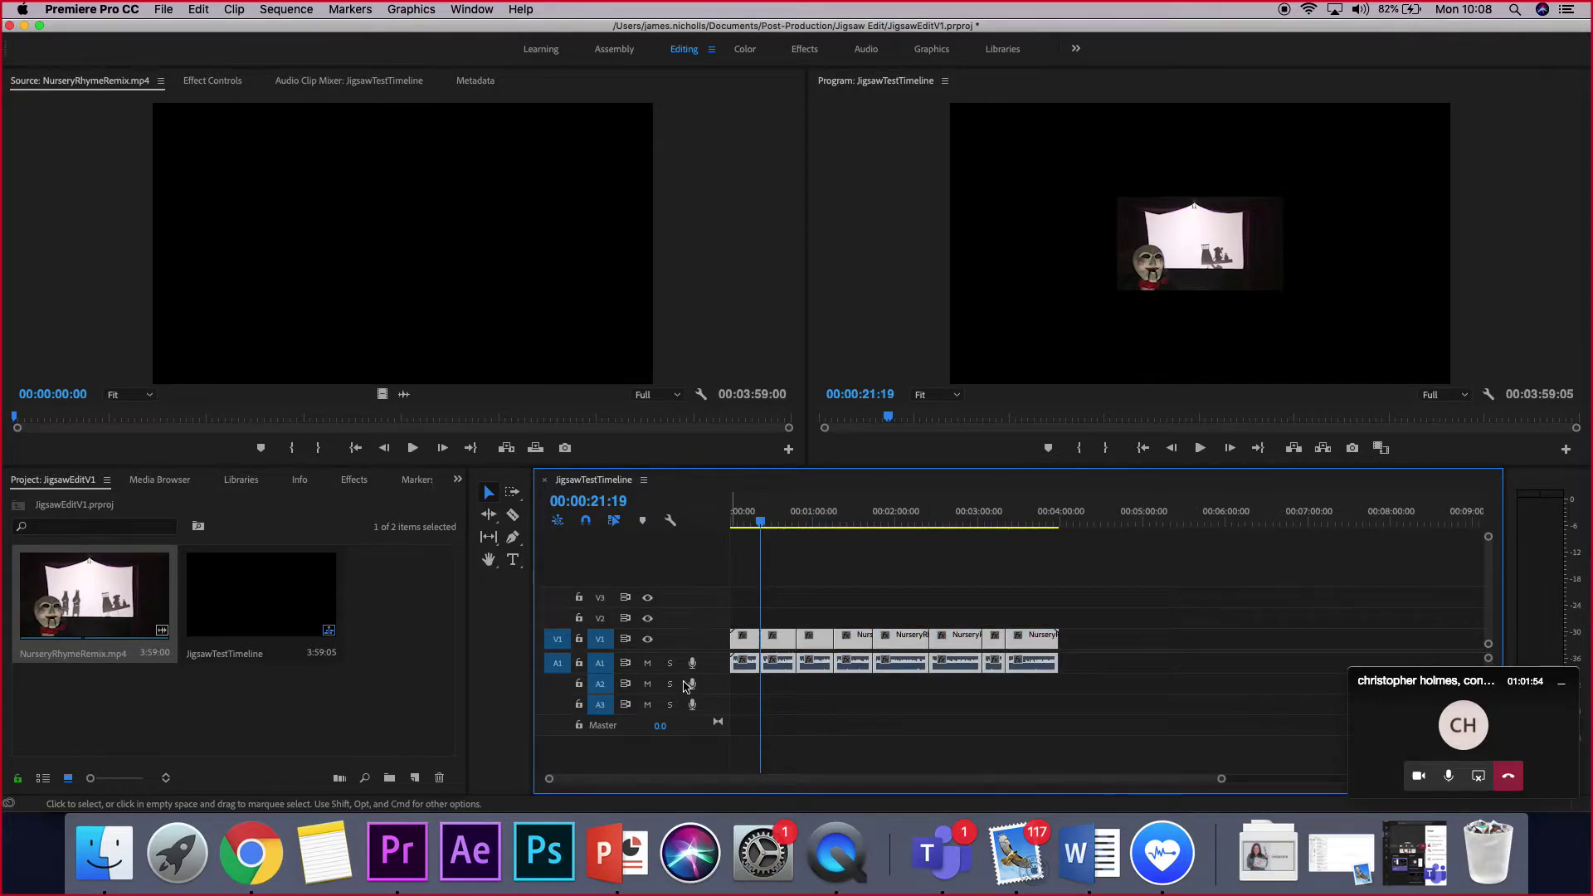
pyautogui.press('Delete')
# Open NurseryRhymeRemix.mp4 in the Source monitor, preview its opening, and mark an In point at 00:00:00:00.
pyautogui.doubleClick(86, 624)
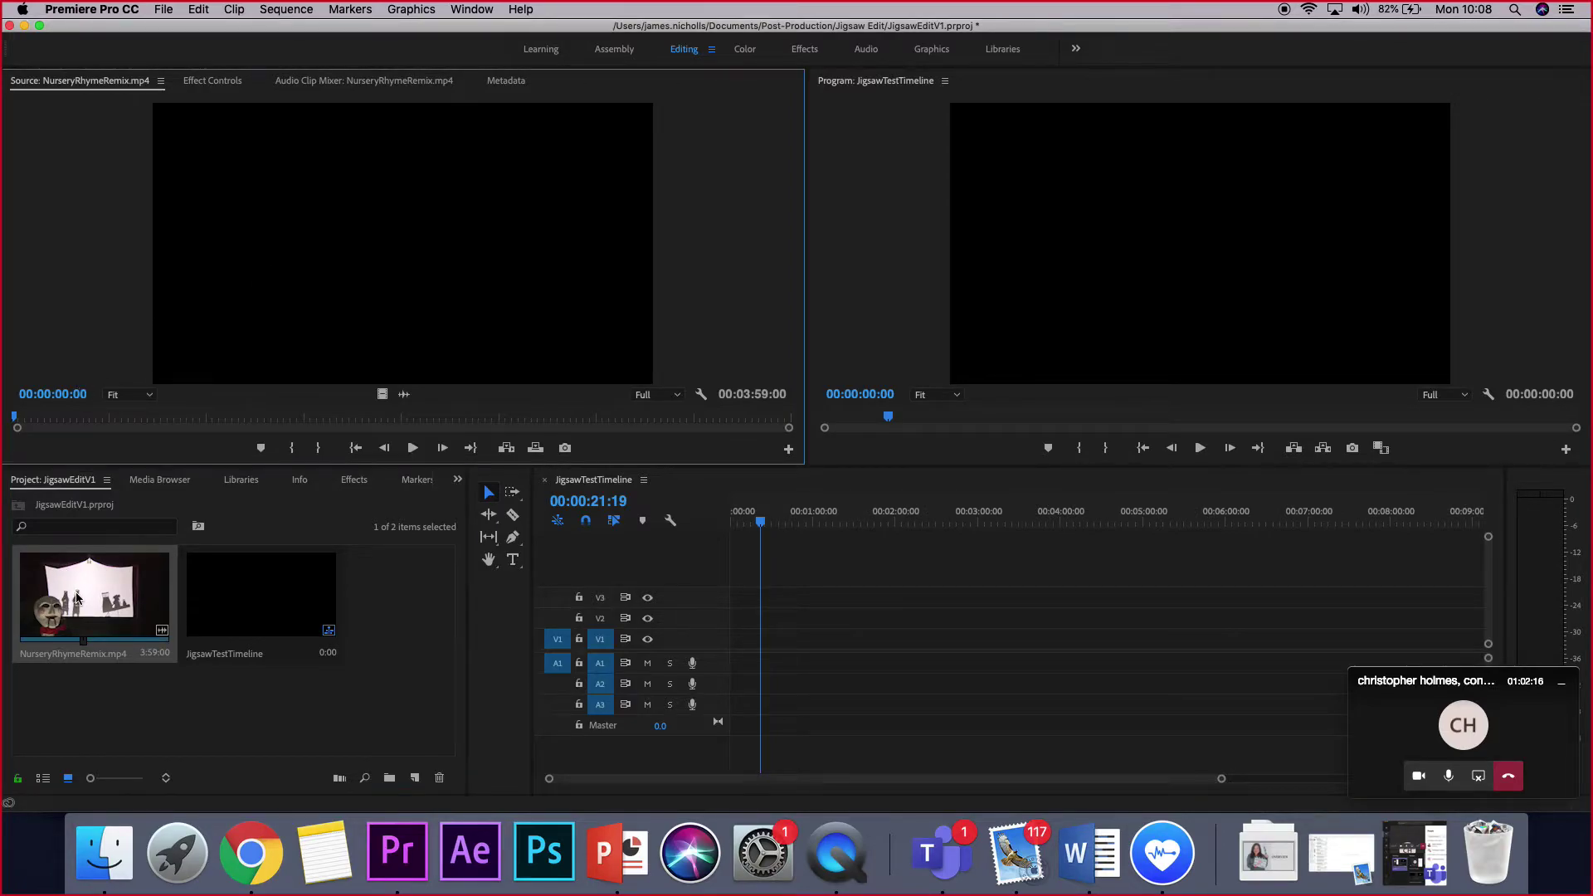
pyautogui.press('space')
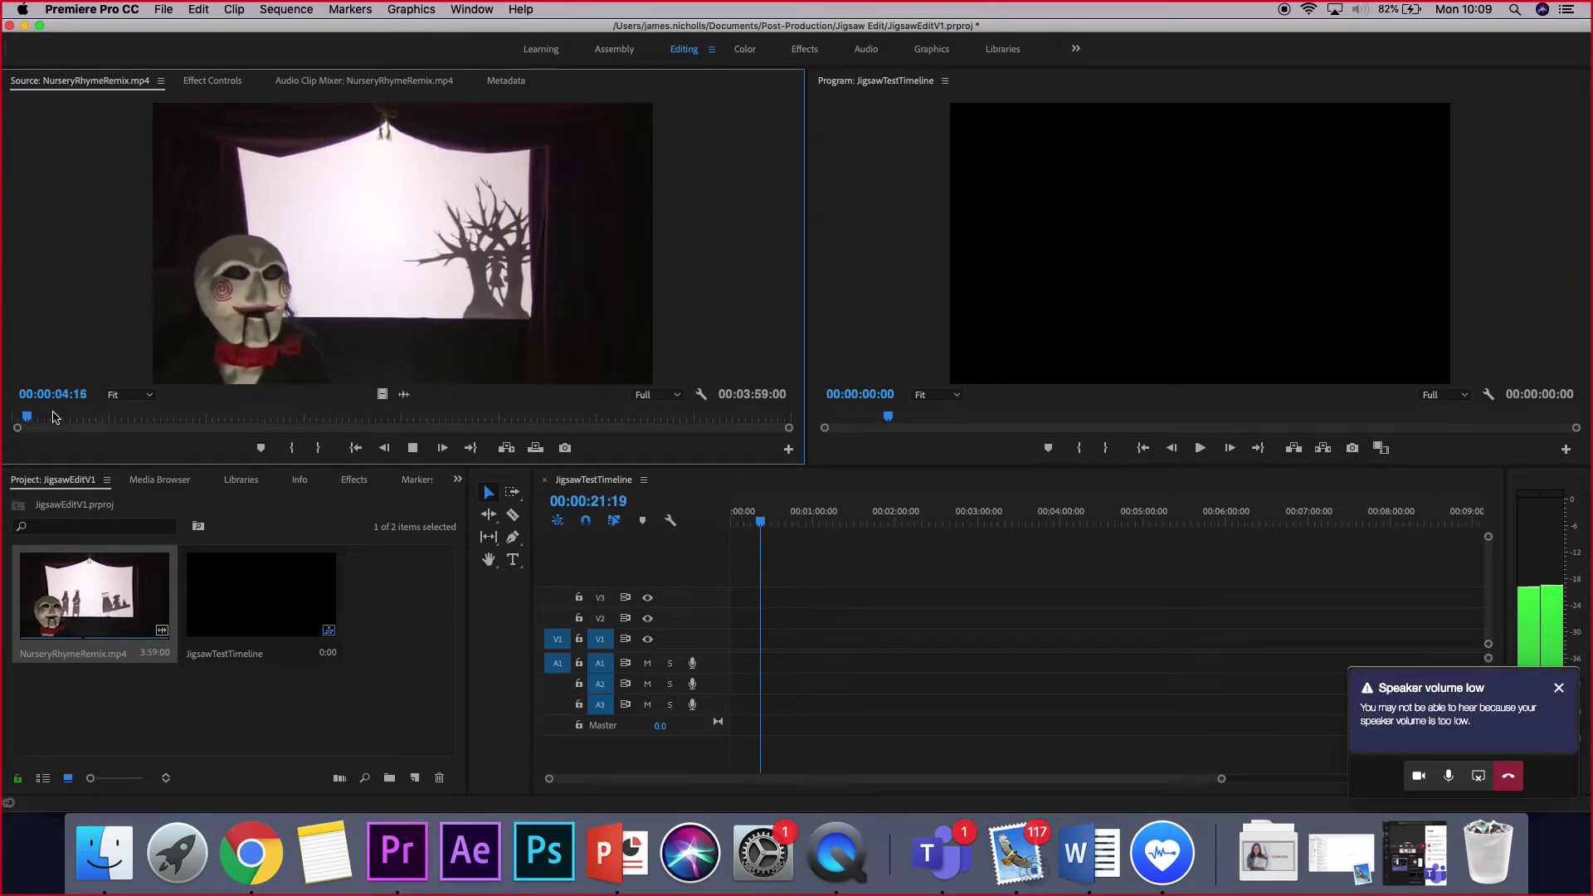
pyautogui.moveTo(29, 421); pyautogui.dragTo(6, 417)
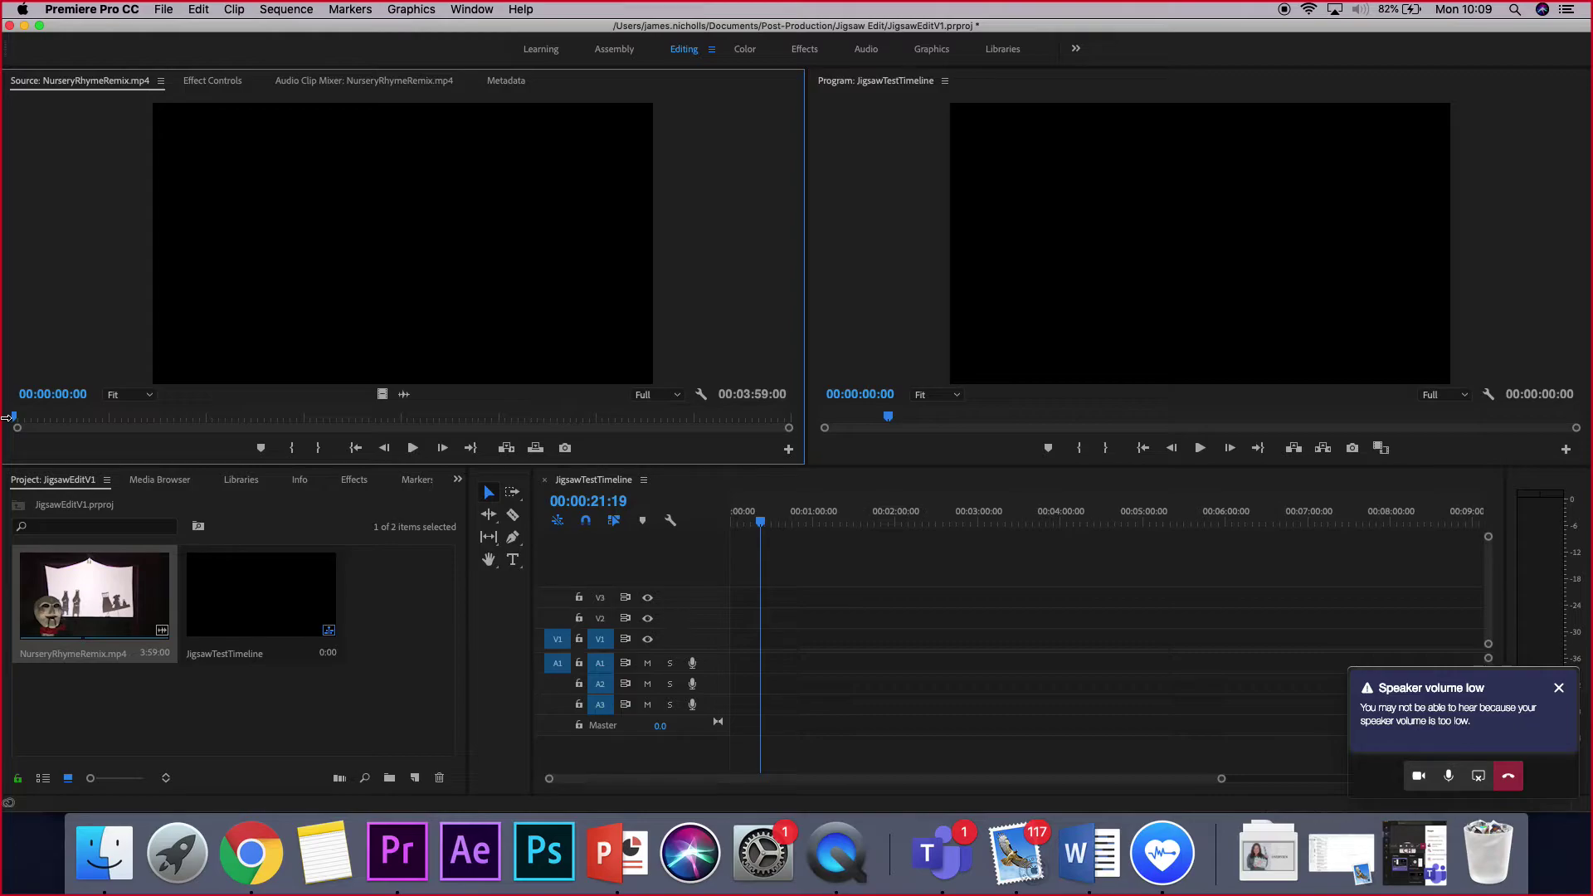
pyautogui.press('i')
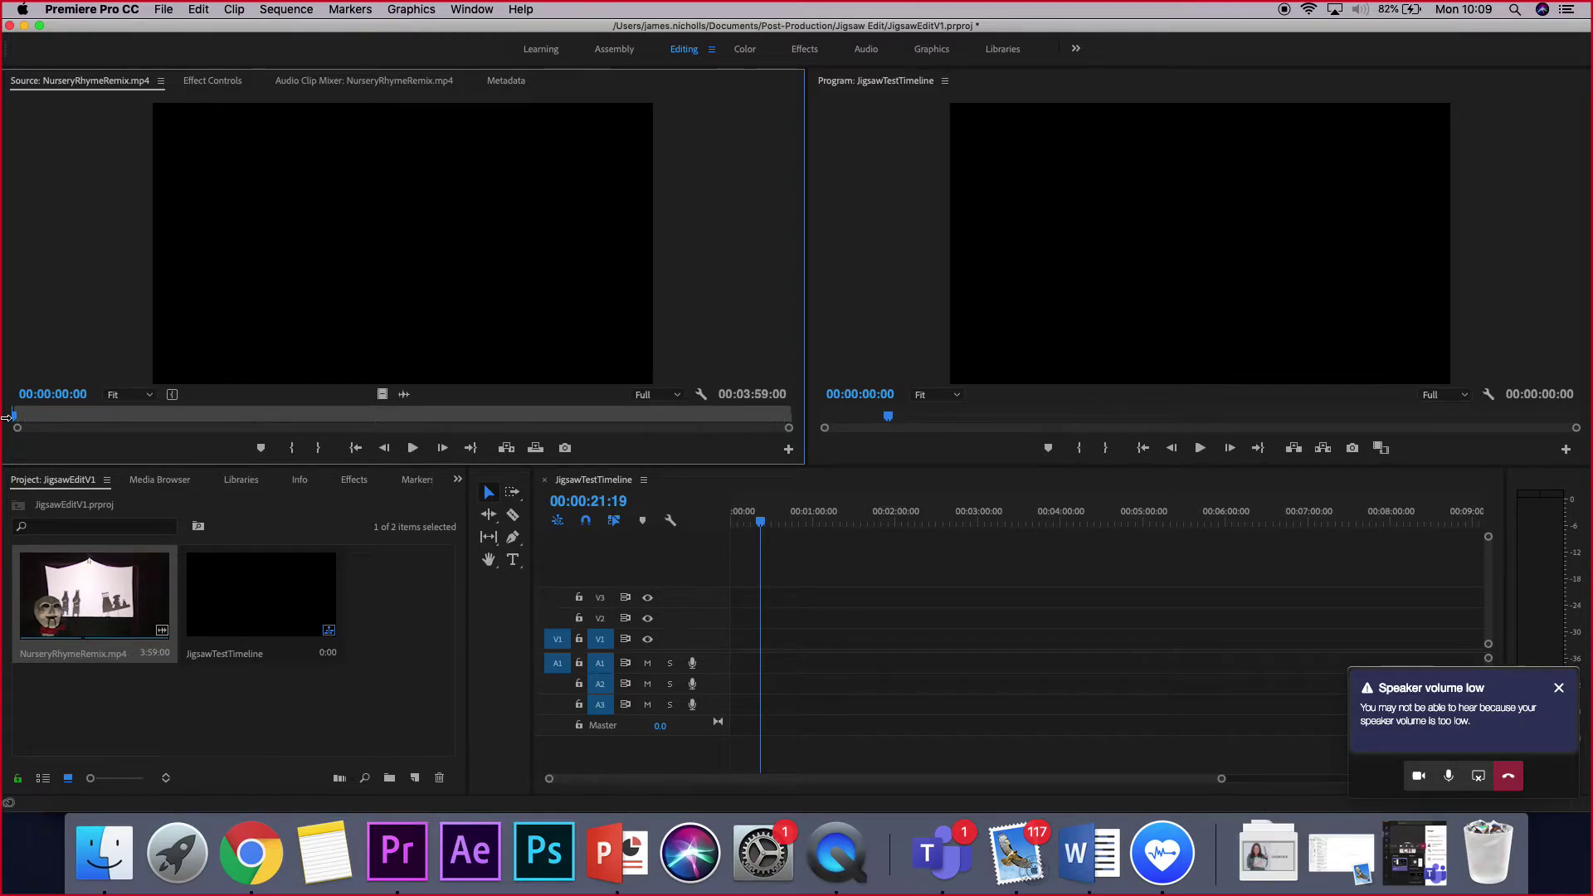
# Shuttle back and forth through the opening of NurseryRhymeRemix.mp4 in the Source monitor and mark an Out point at 00:00:09:11.
pyautogui.press('space')
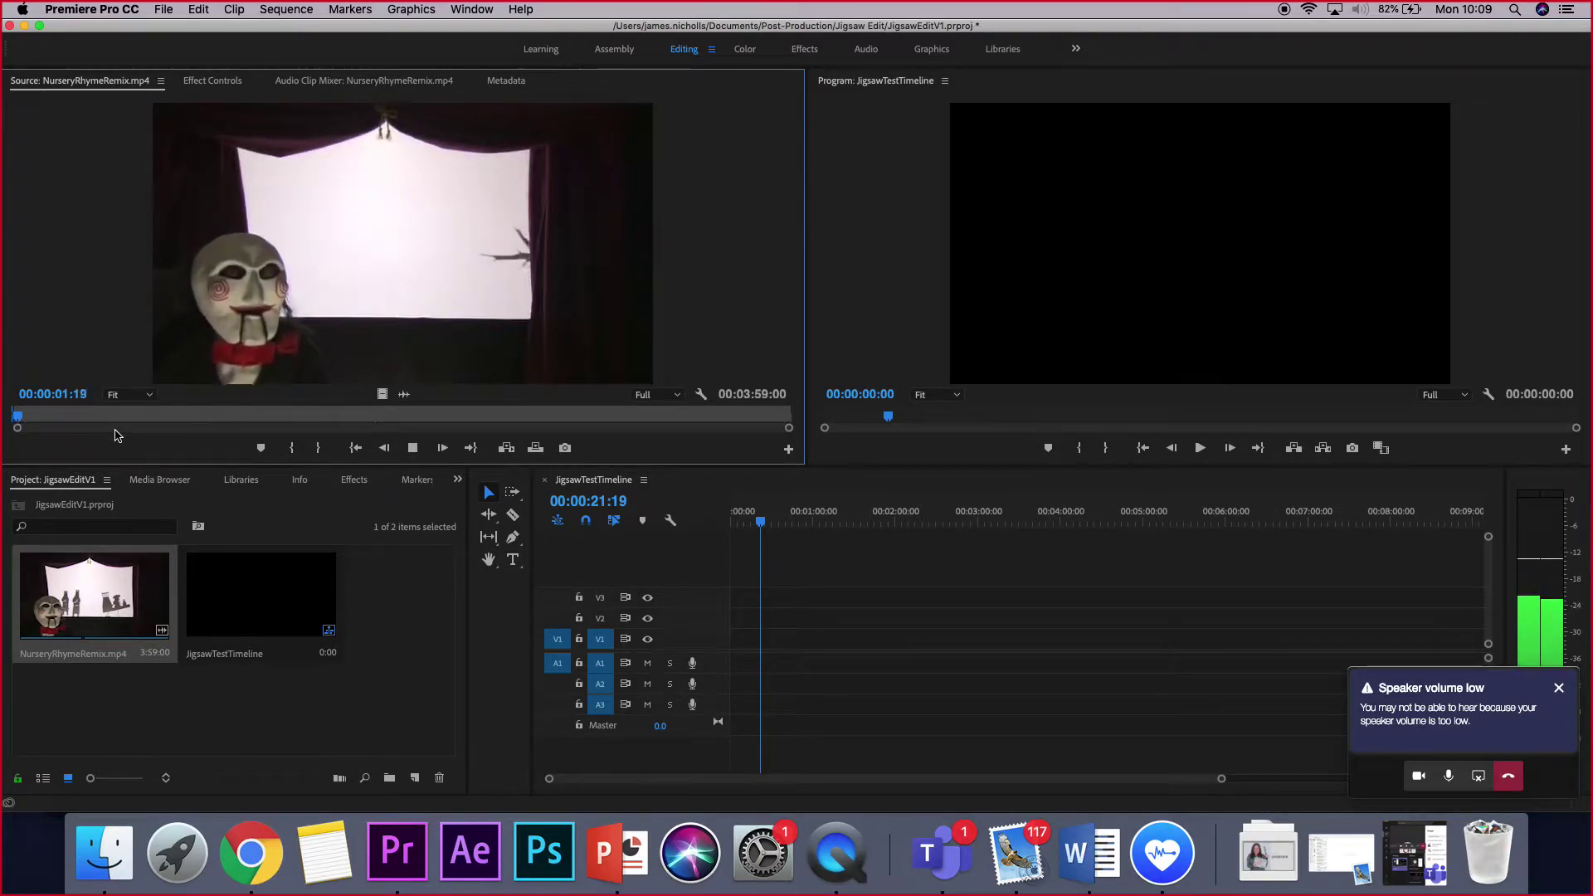
pyautogui.press('space')
pyautogui.press('l')
pyautogui.press('l')
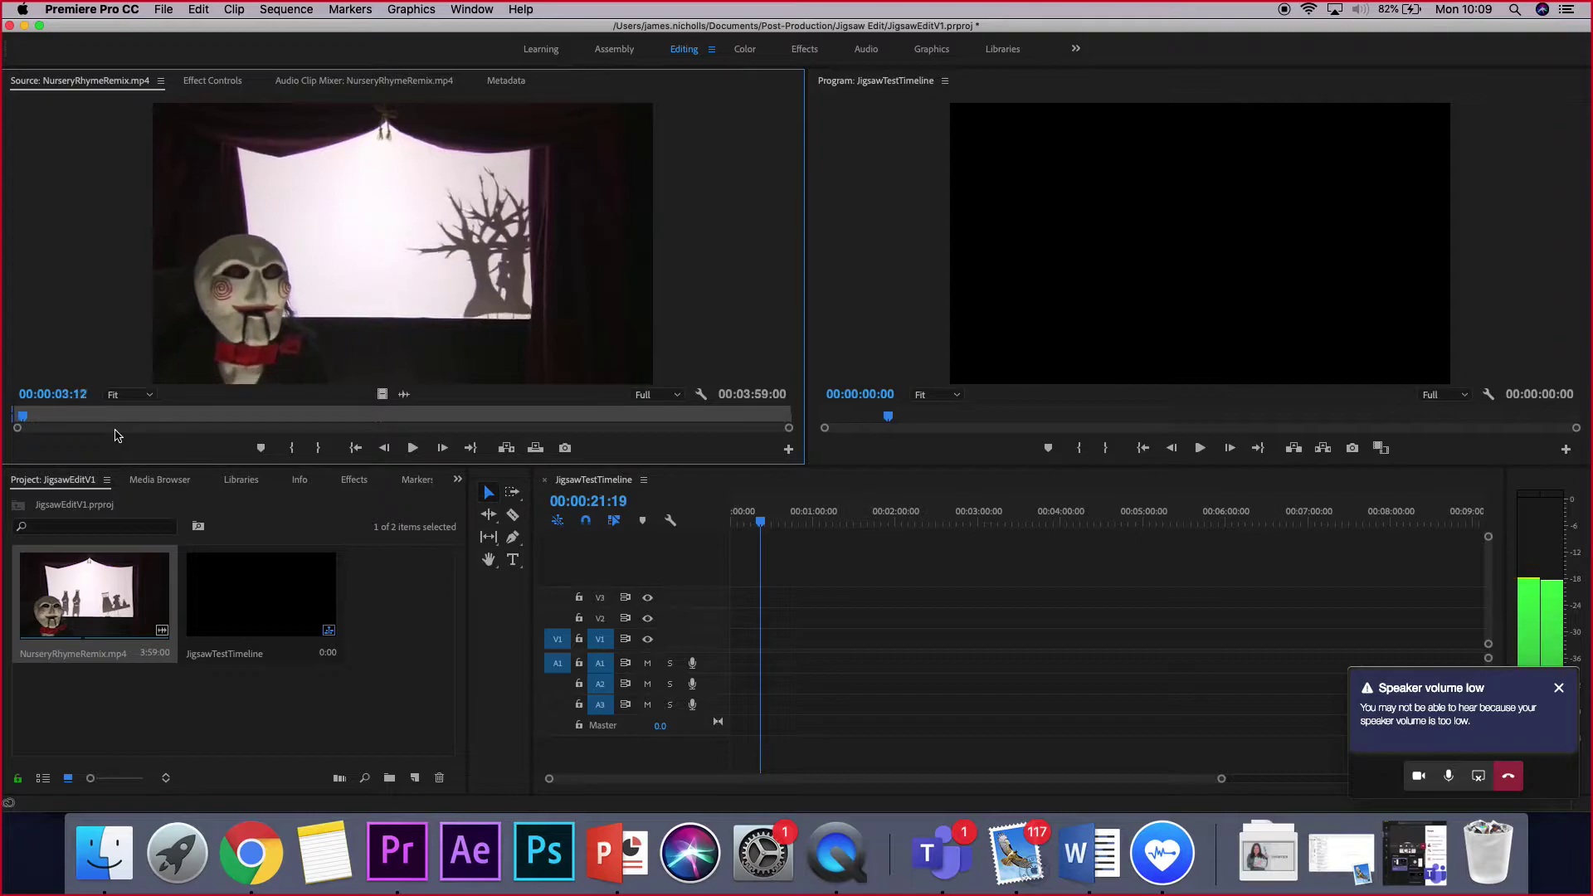
pyautogui.press('k')
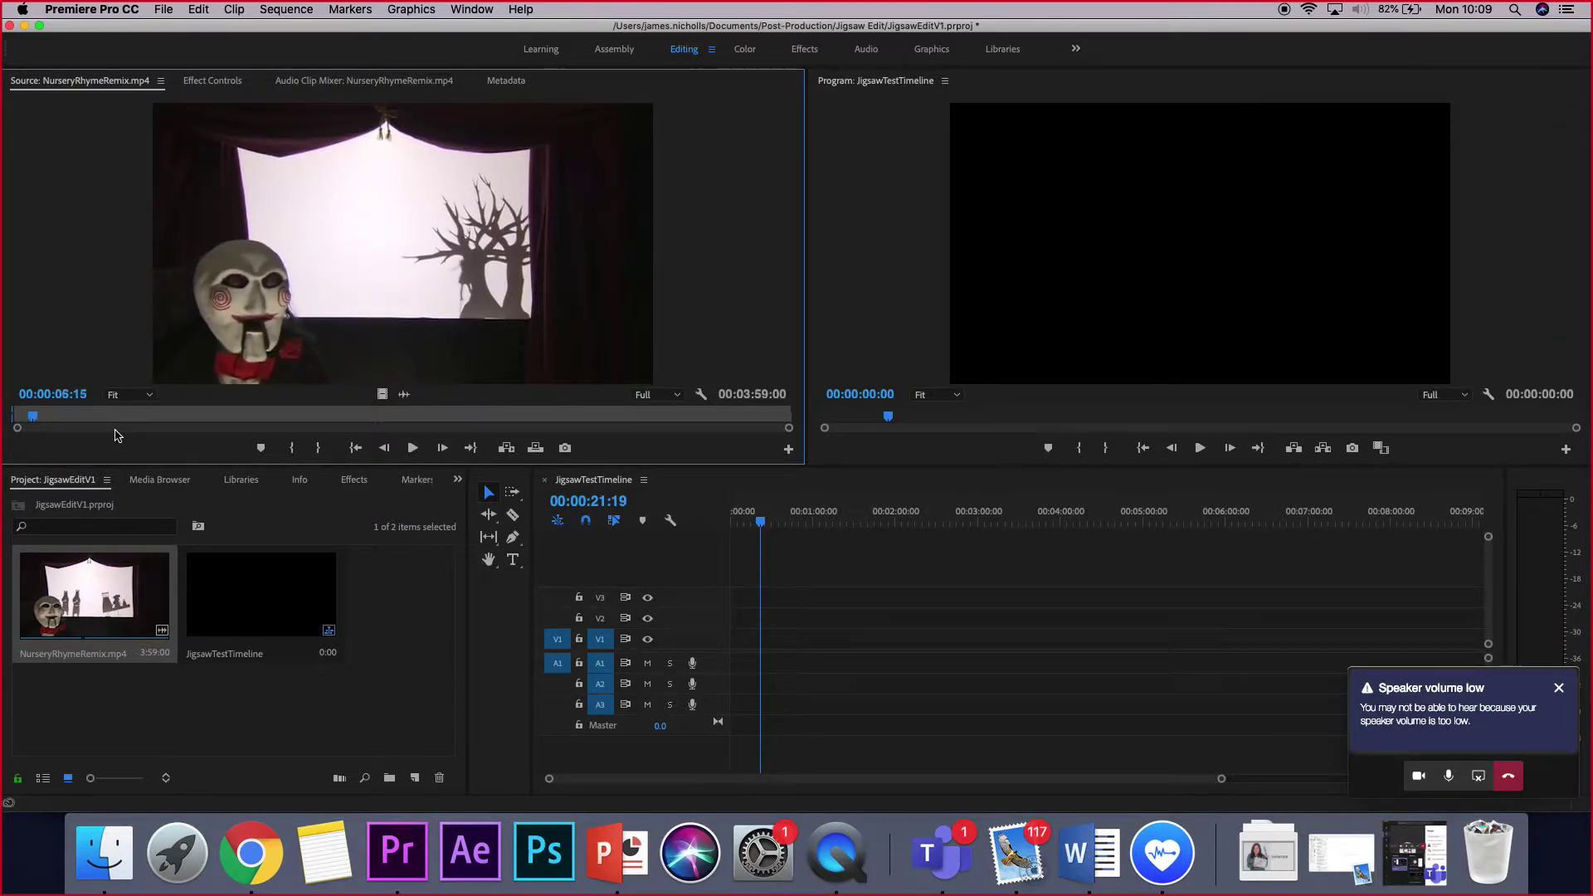
pyautogui.press('l')
pyautogui.press('l')
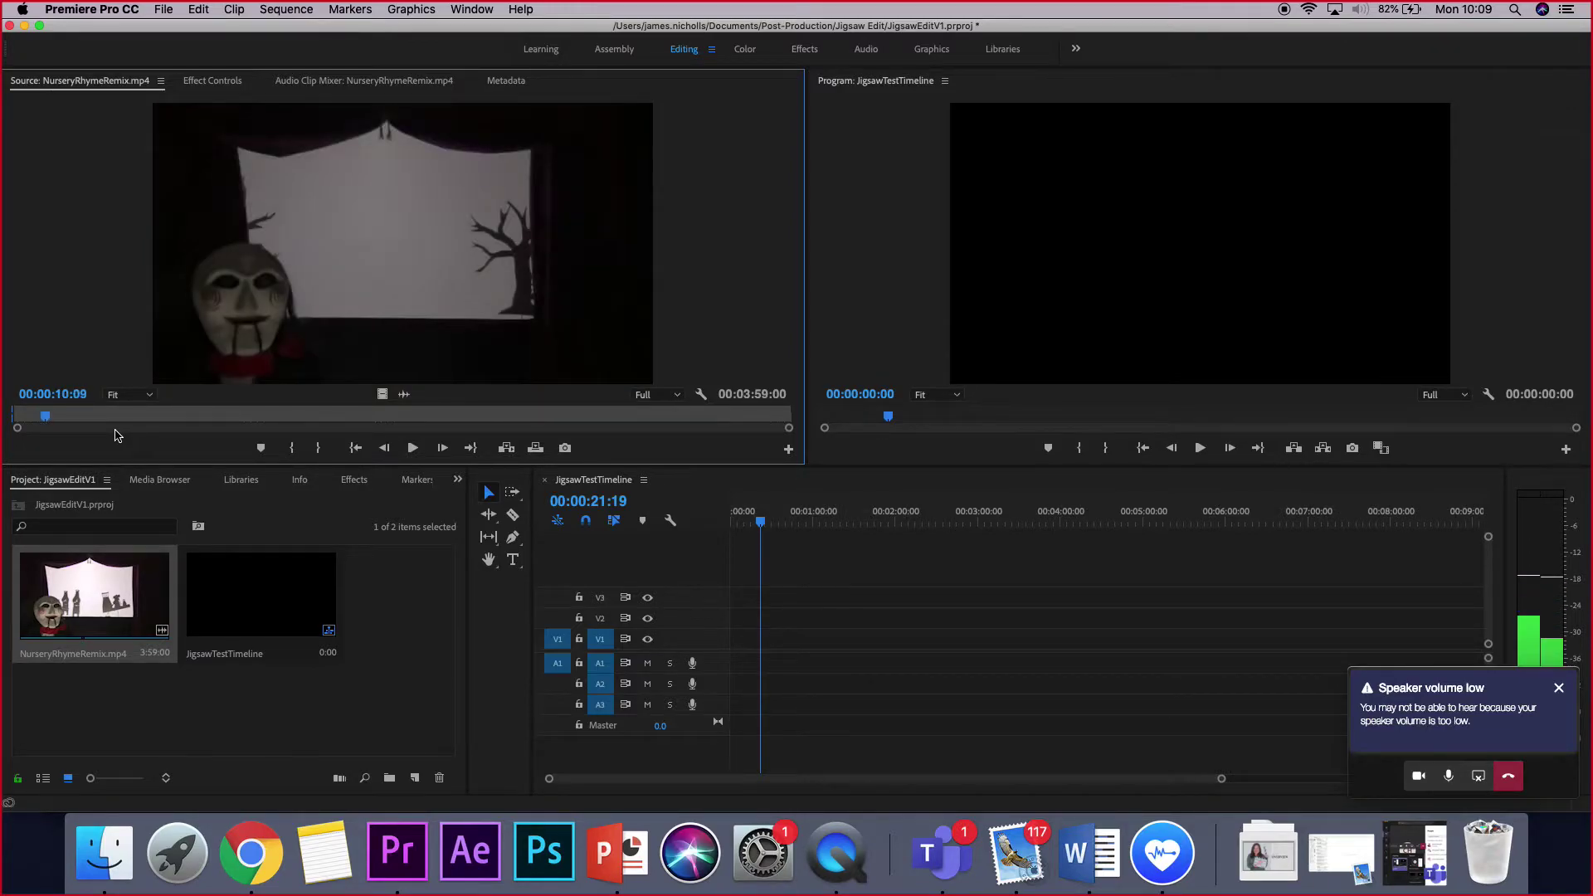
pyautogui.press('j')
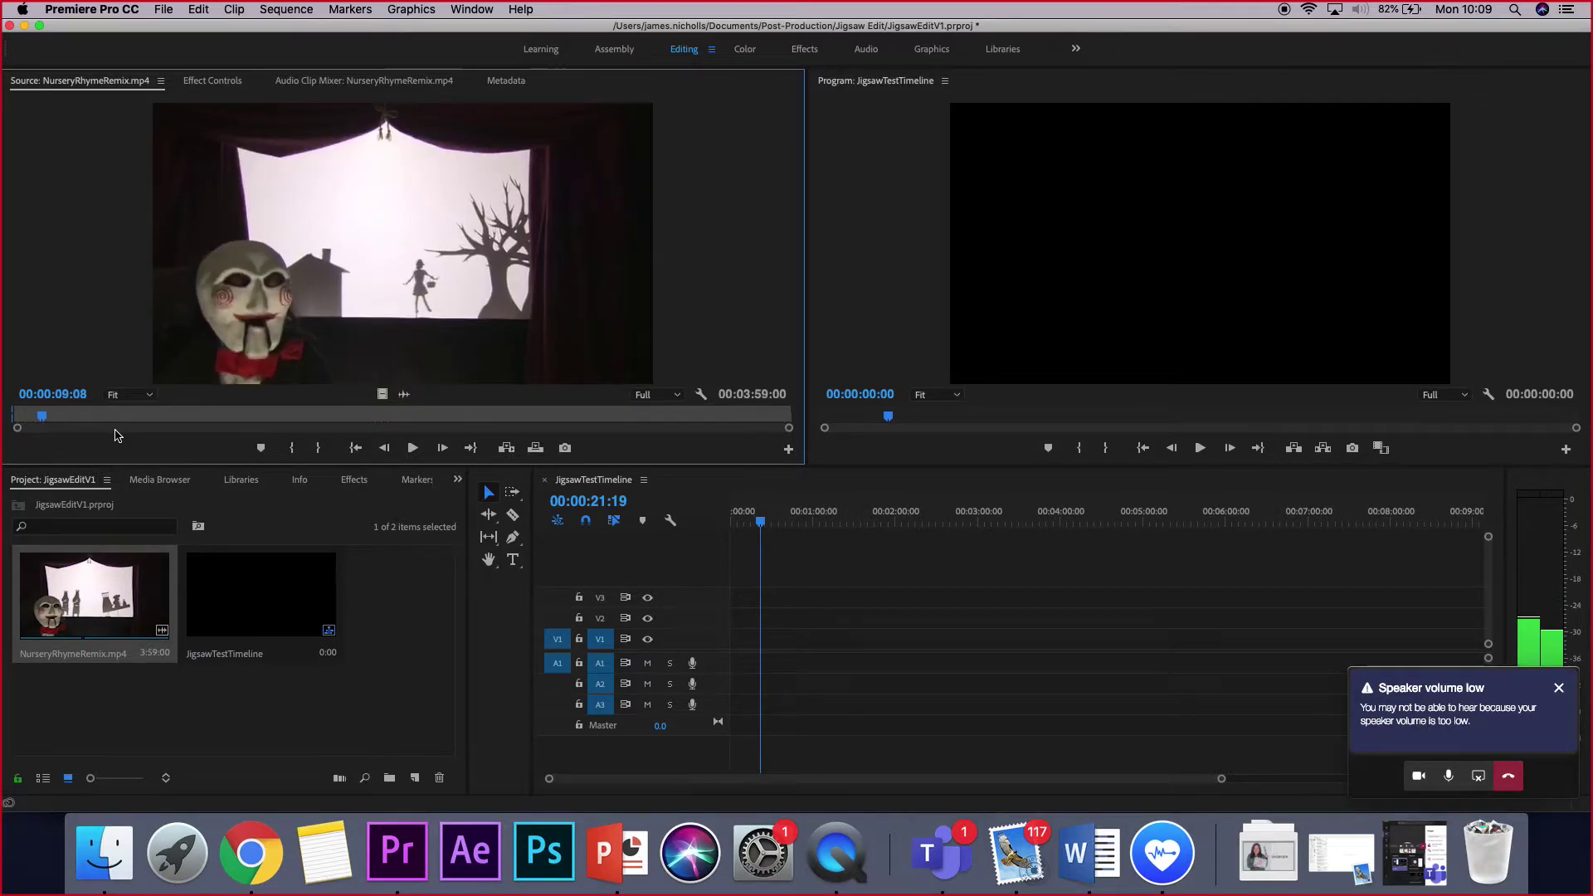
pyautogui.press('l')
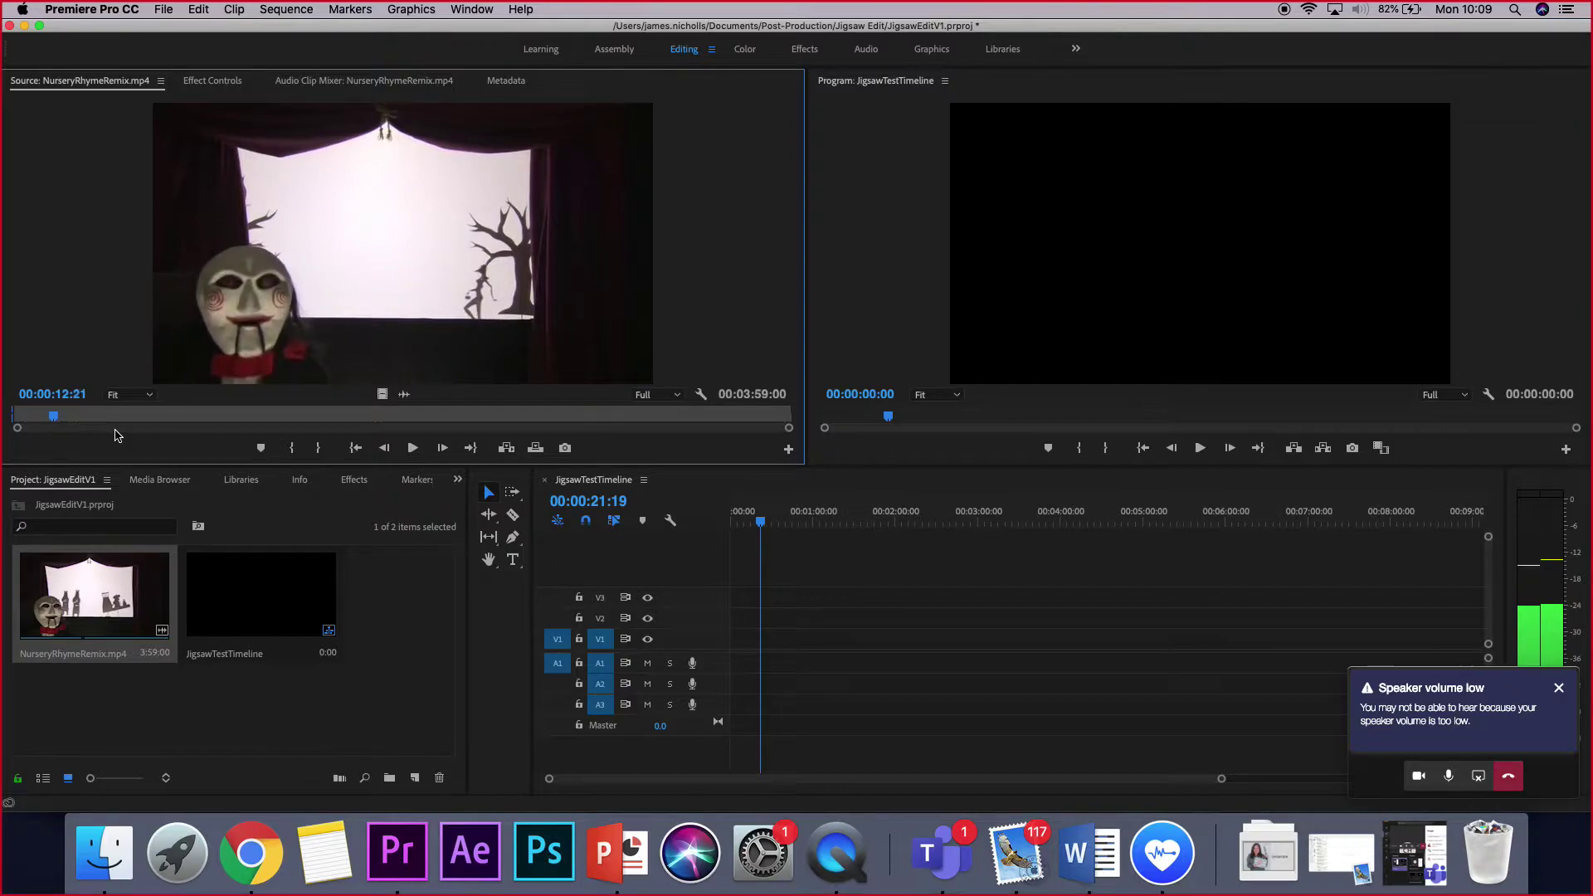
pyautogui.press('j')
pyautogui.press('j')
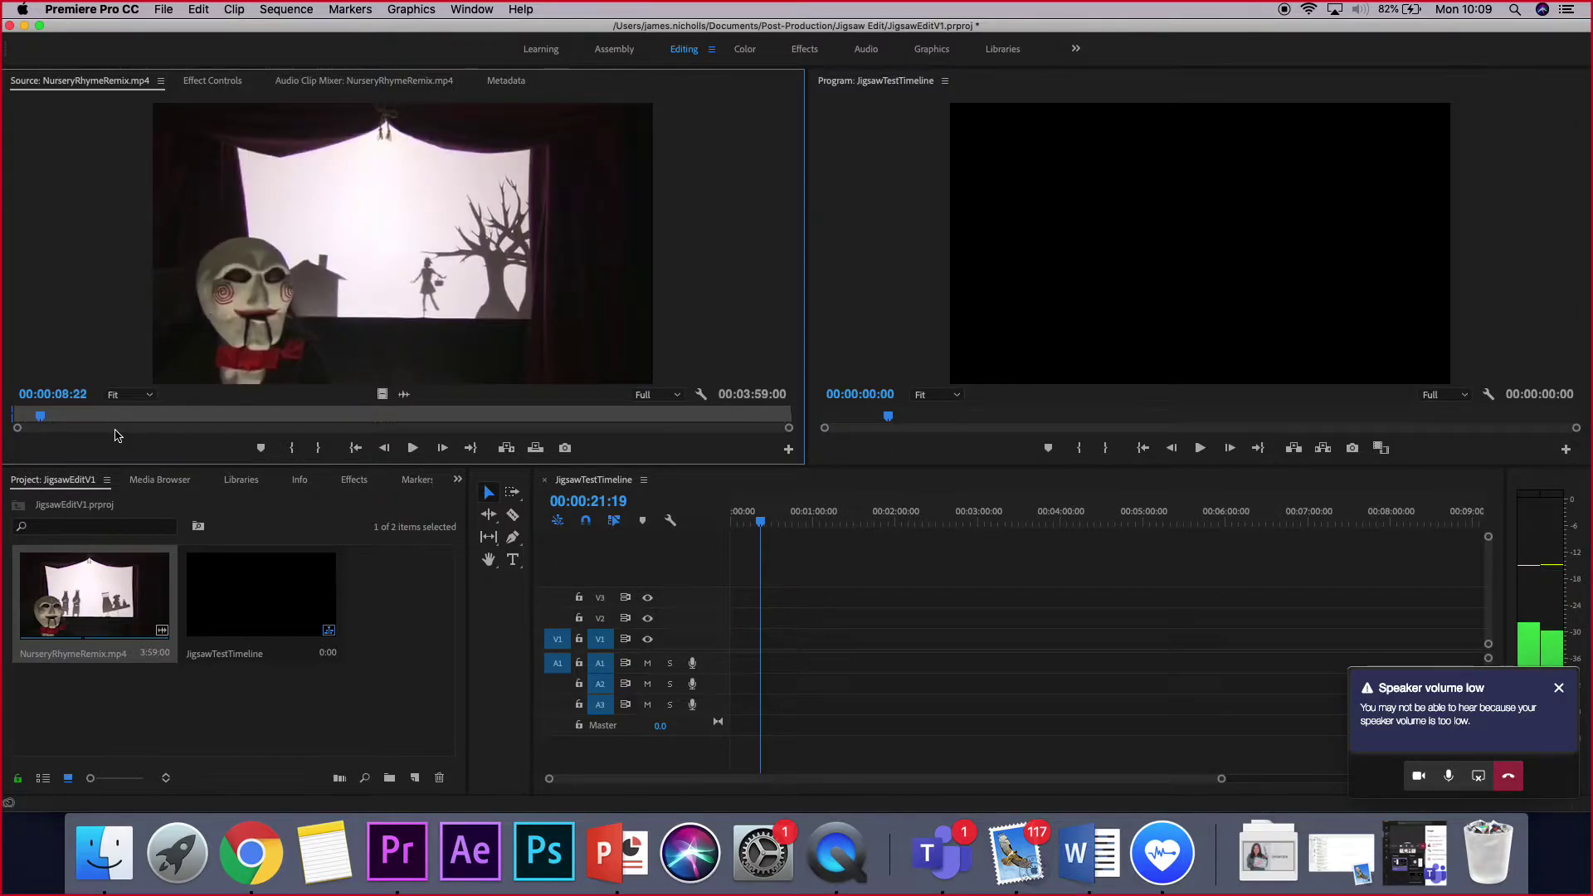
pyautogui.press('l')
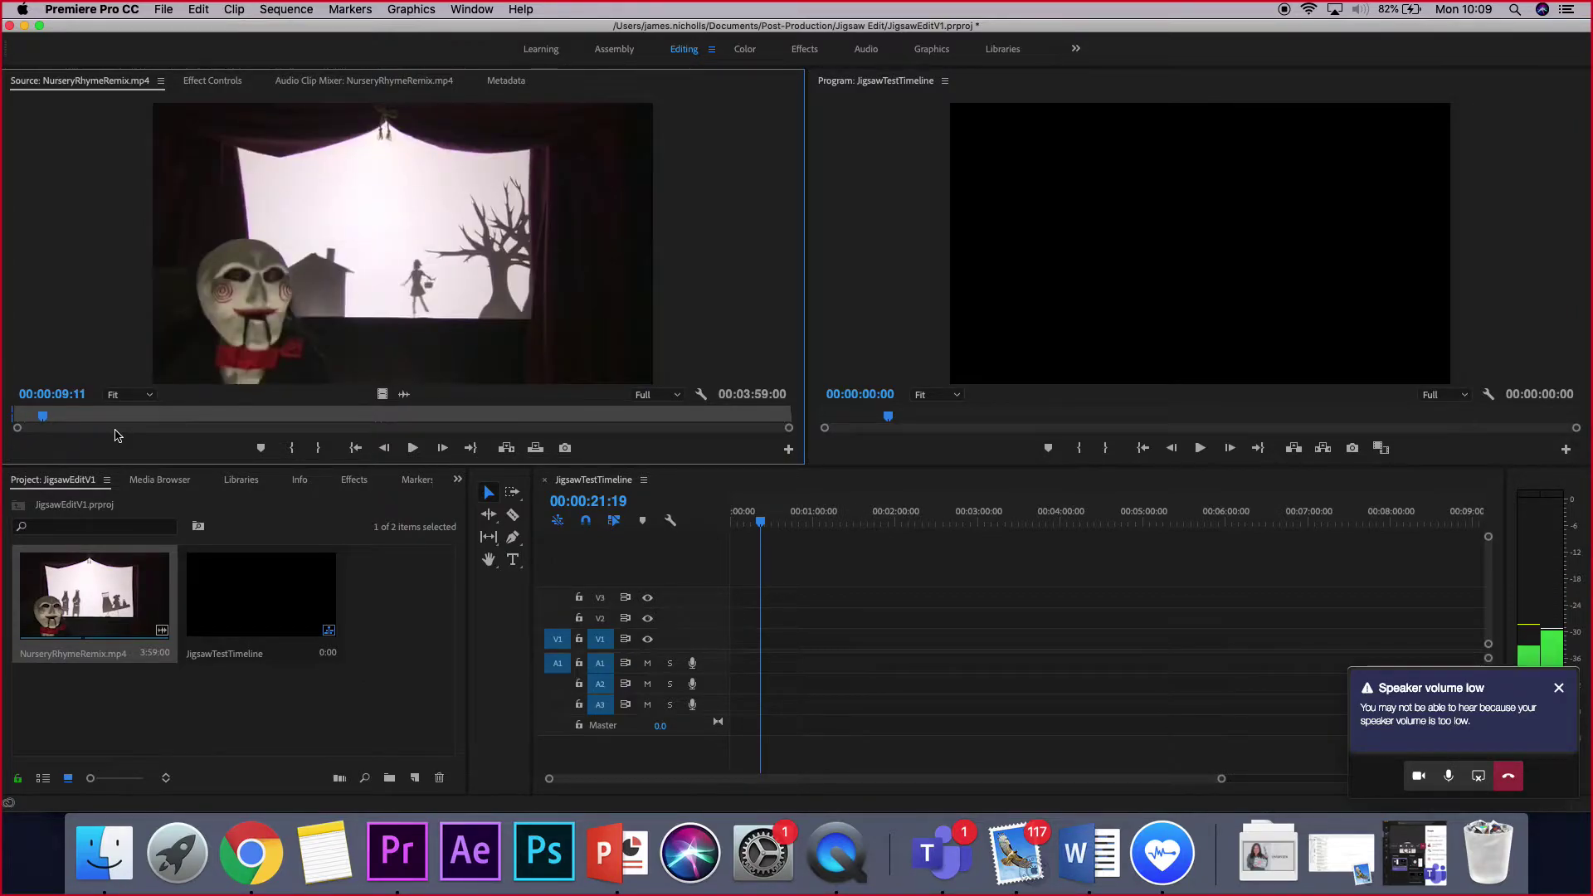
pyautogui.press('o')
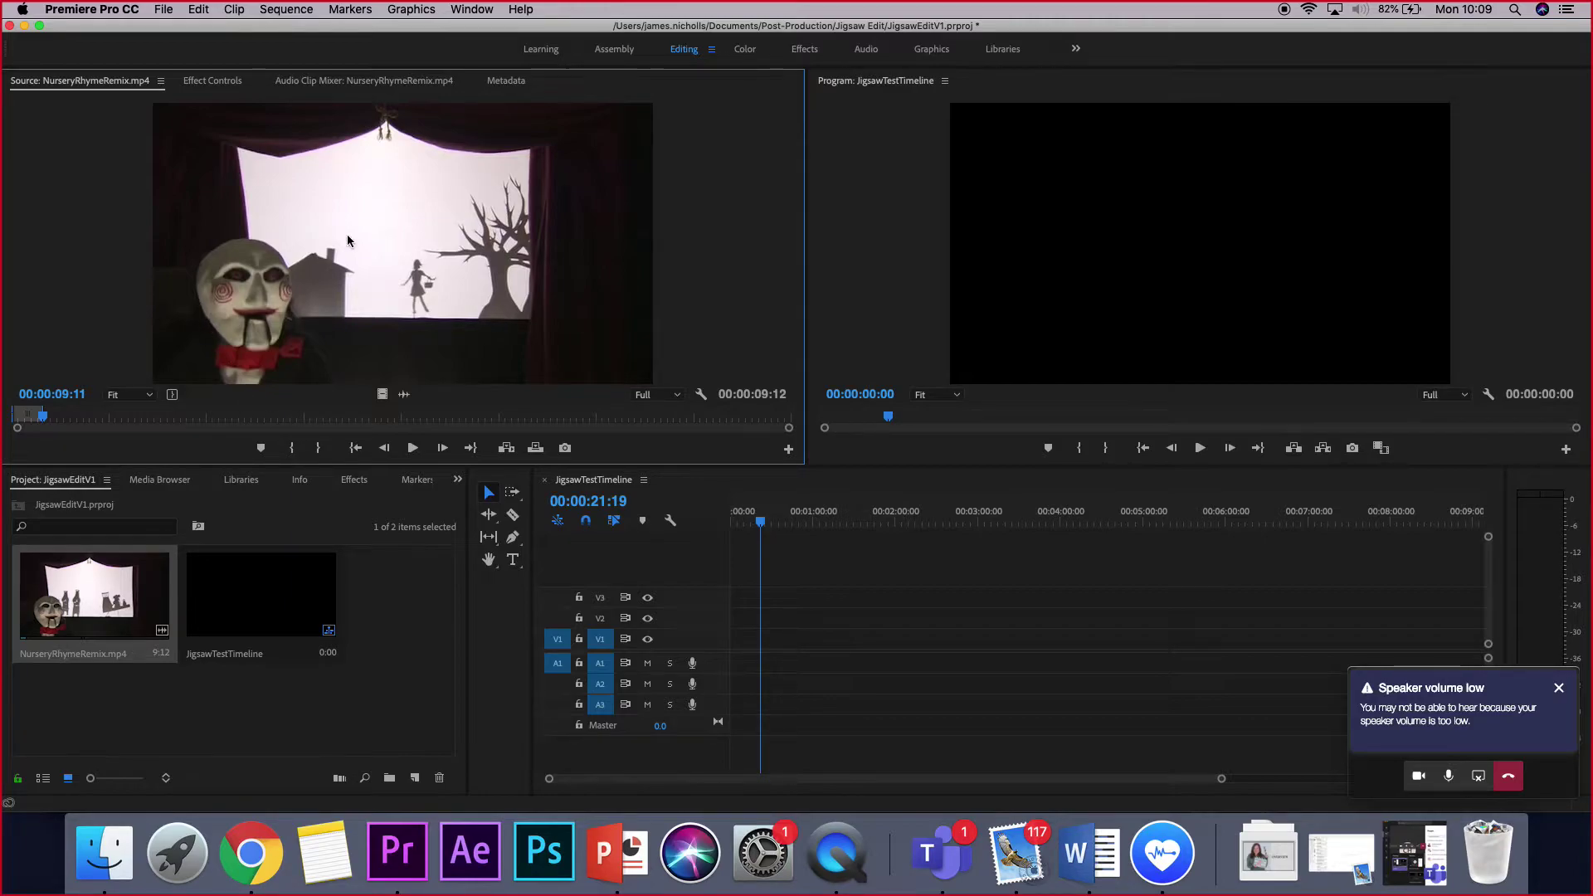
# Place the marked source section at the start of JigsawTestTimeline, keeping the existing sequence settings, and briefly play it from the beginning.
pyautogui.moveTo(348, 241); pyautogui.dragTo(739, 646)
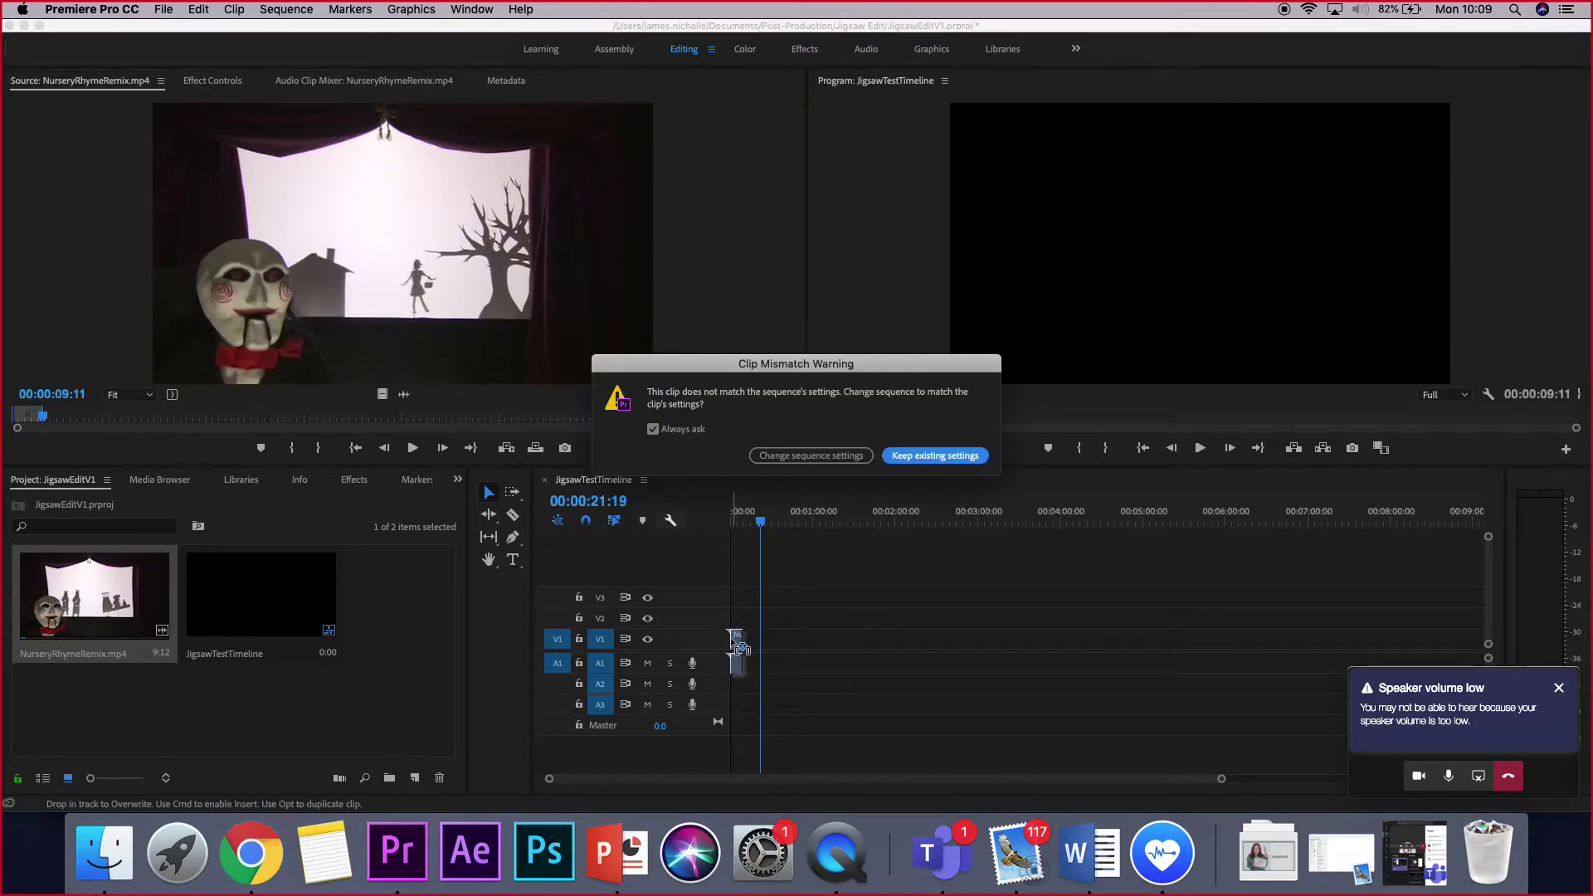
pyautogui.click(912, 457)
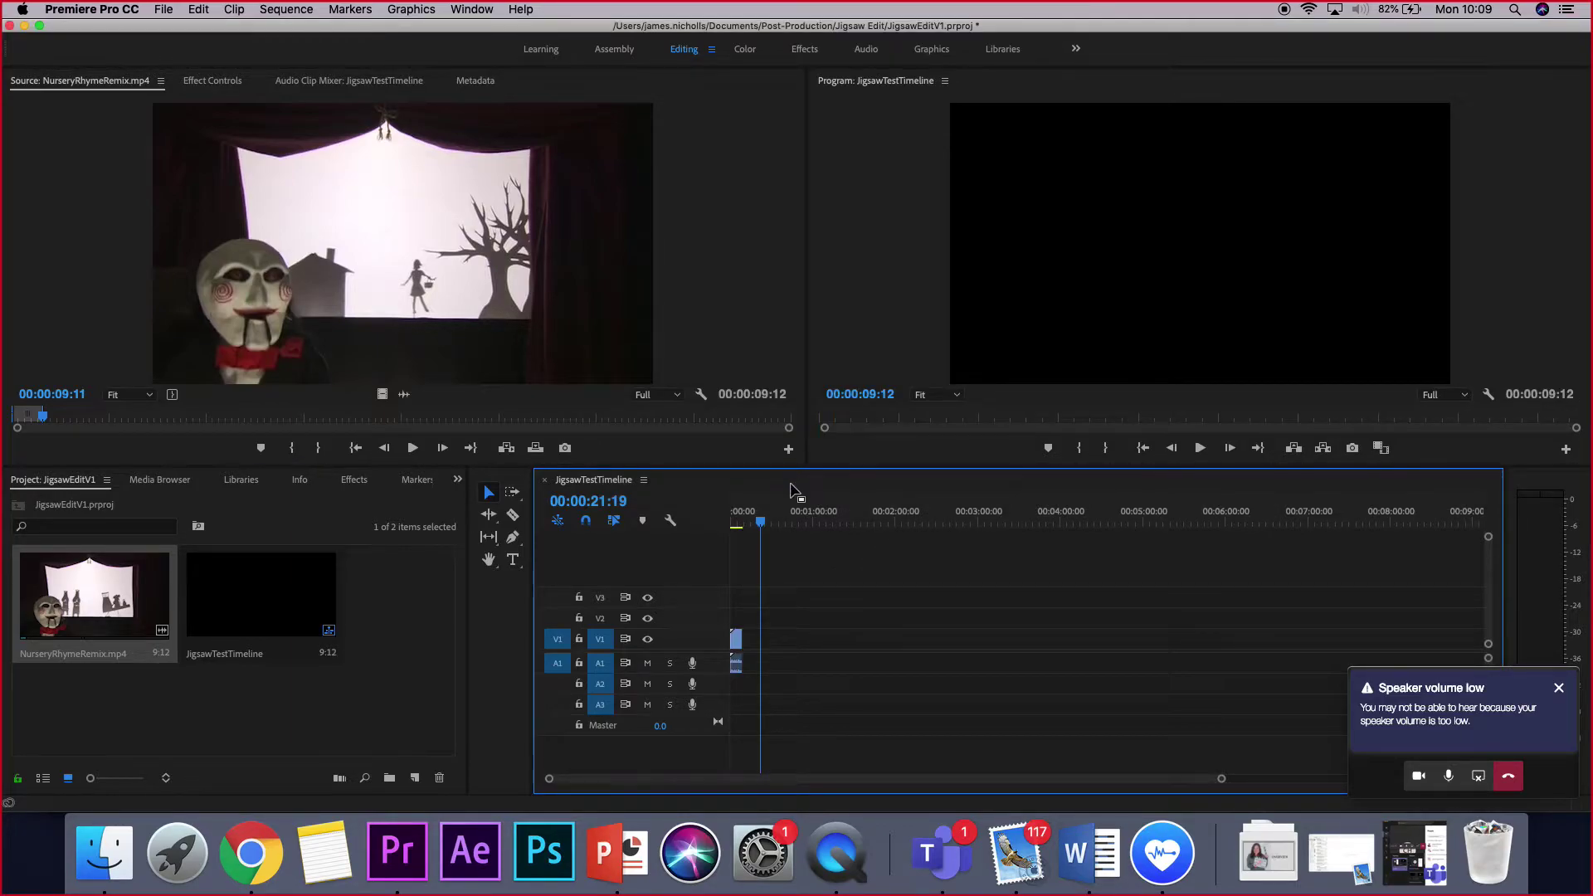
pyautogui.press('Home')
pyautogui.press('space')
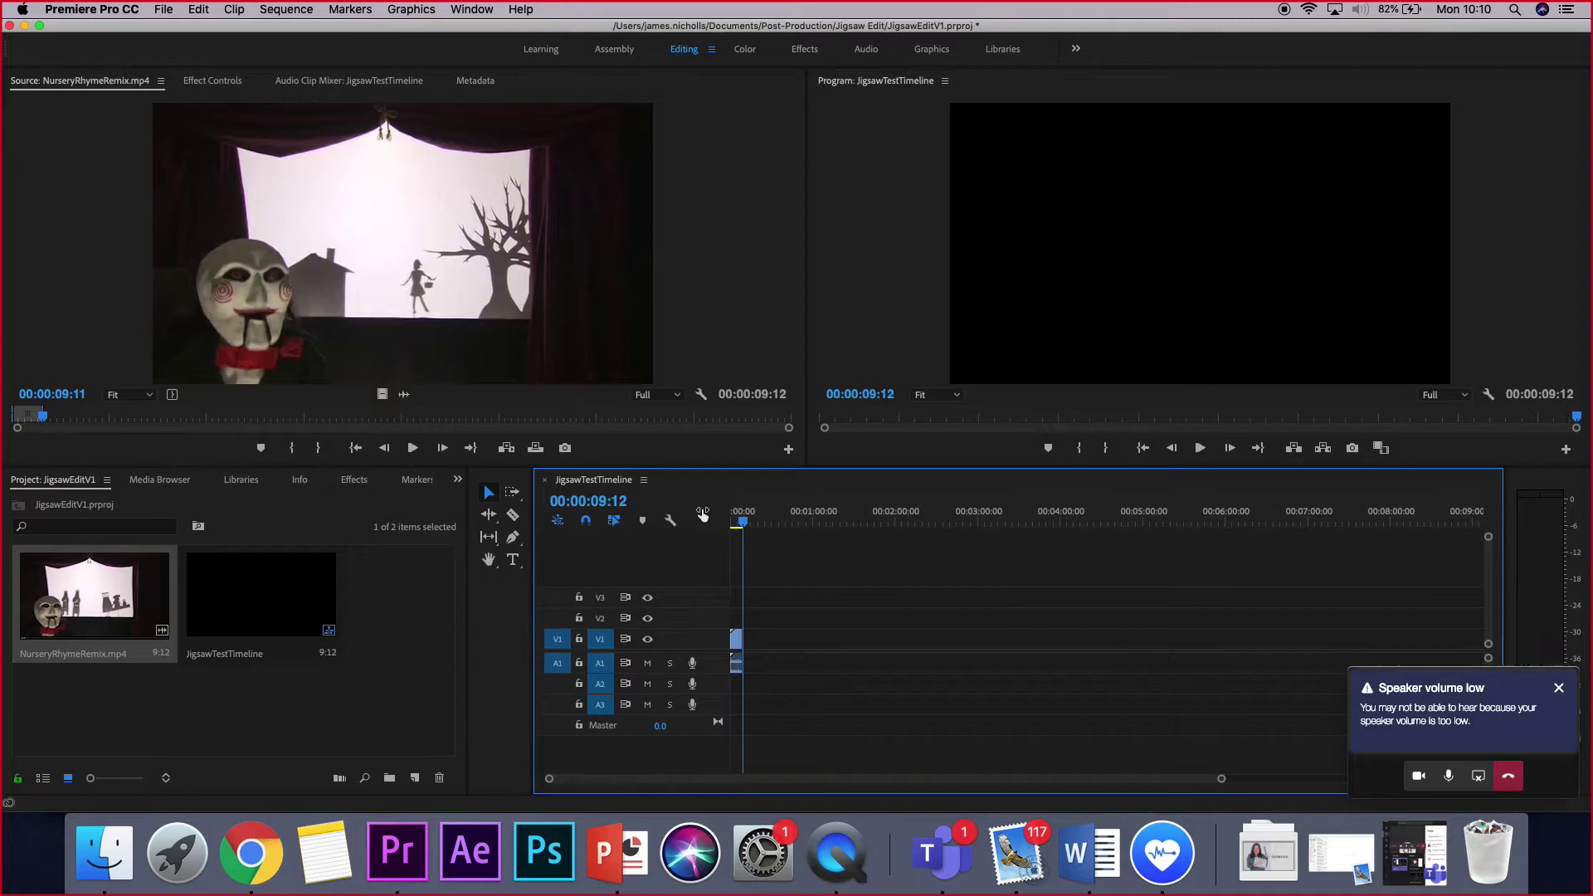
pyautogui.press('space')
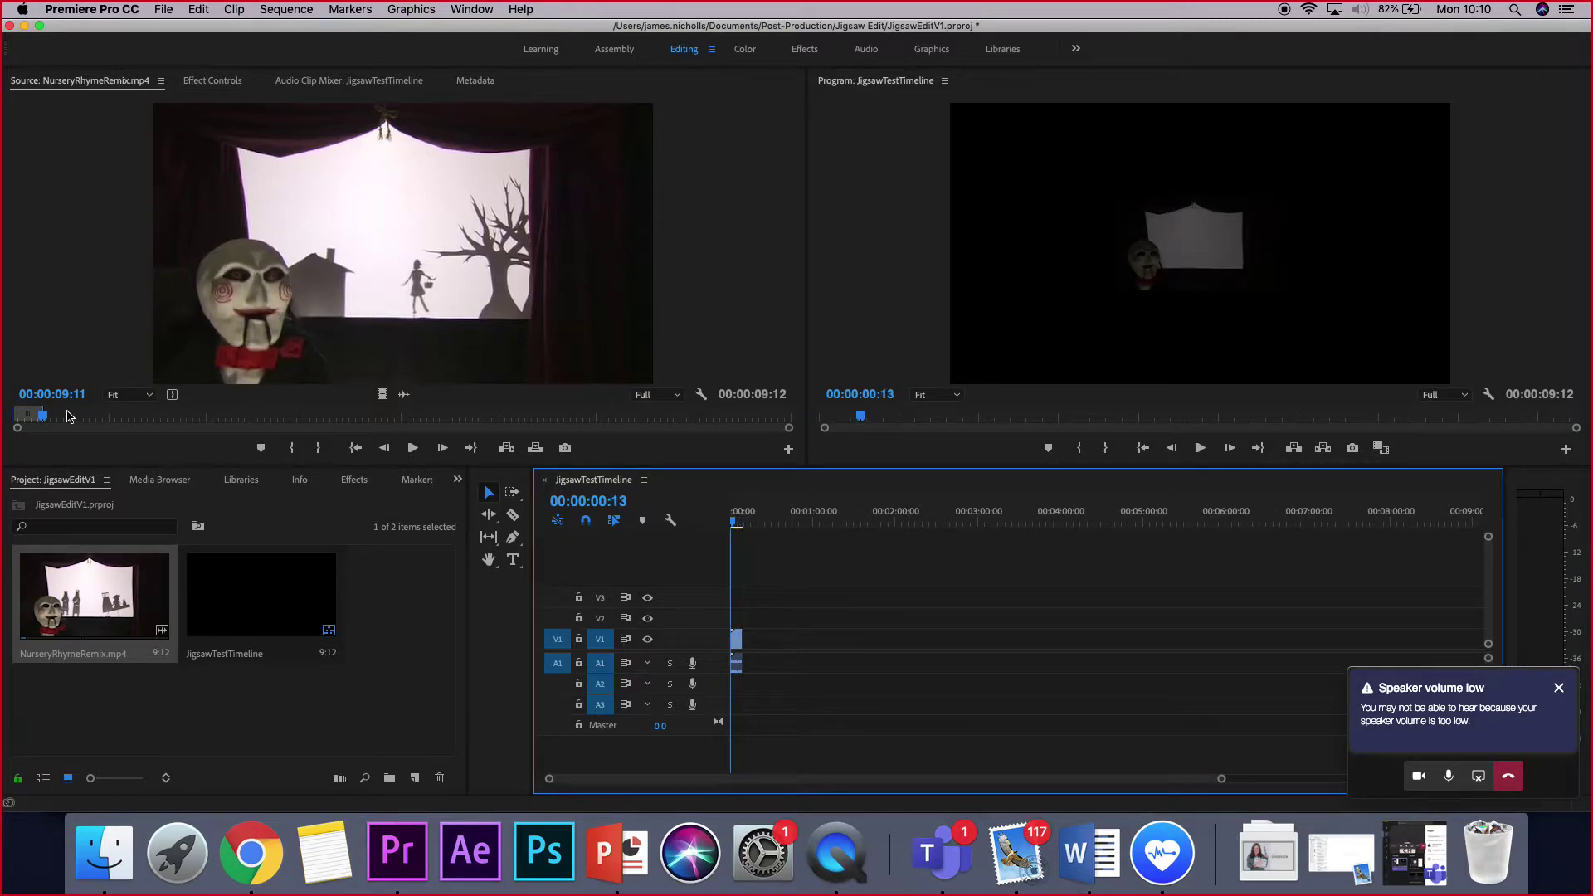
# Mark a new section of NurseryRhymeRemix.mp4 in the Source monitor, with the In point at 00:00:14:19 and the Out point at 00:00:29:06.
pyautogui.moveTo(51, 419)
pyautogui.mouseDown()
pyautogui.moveTo(78, 421)
pyautogui.moveTo(61, 419)
pyautogui.mouseUp()
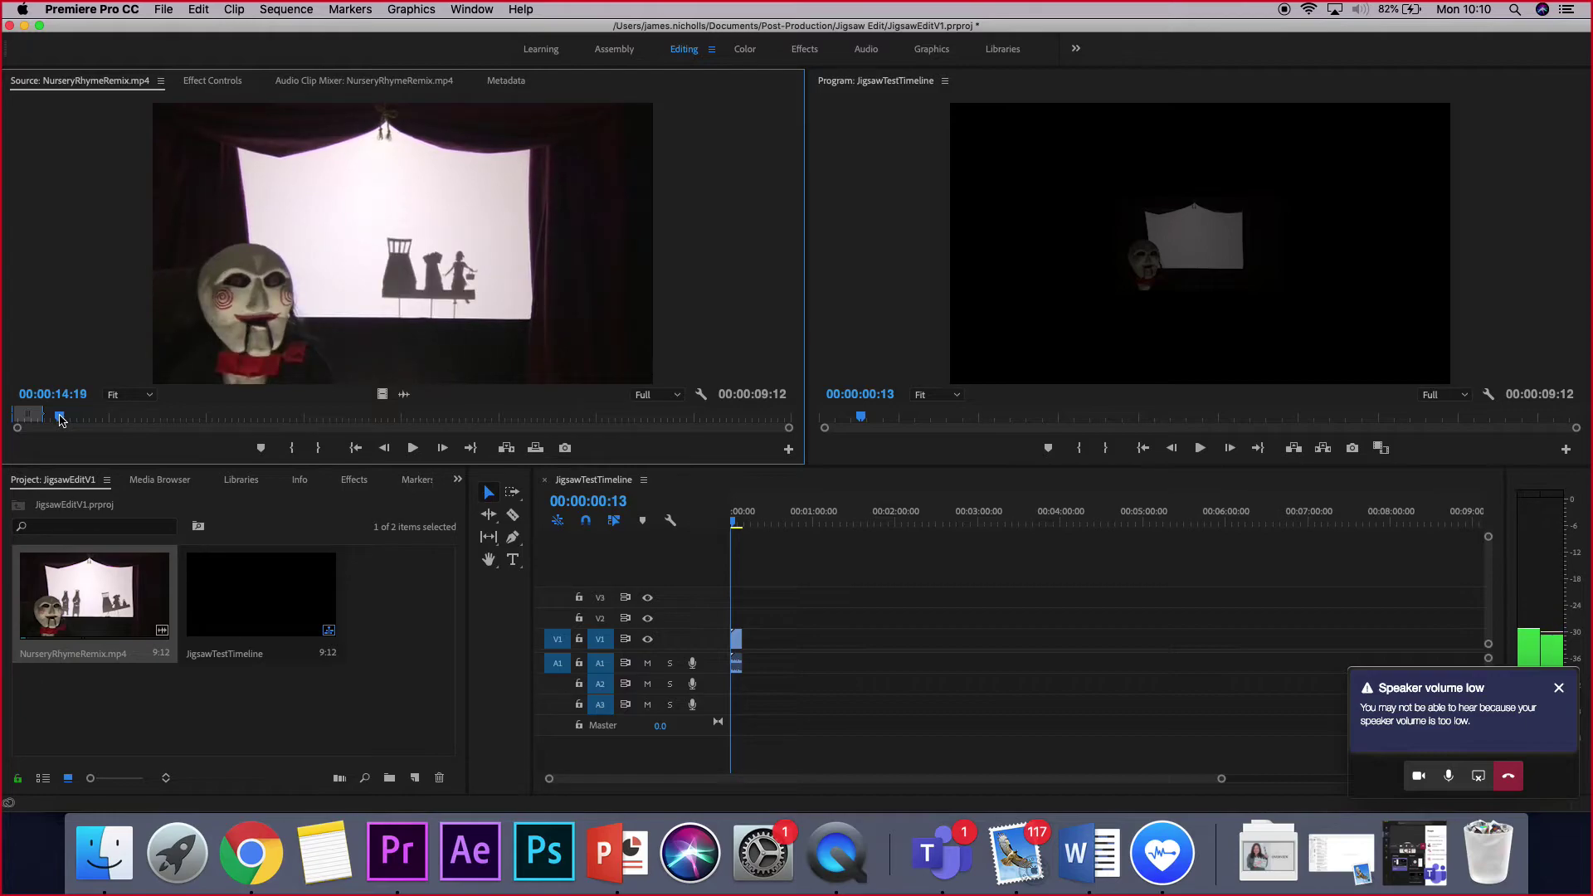
pyautogui.hotkey('alt', 'x')
pyautogui.press('l')
pyautogui.press('l')
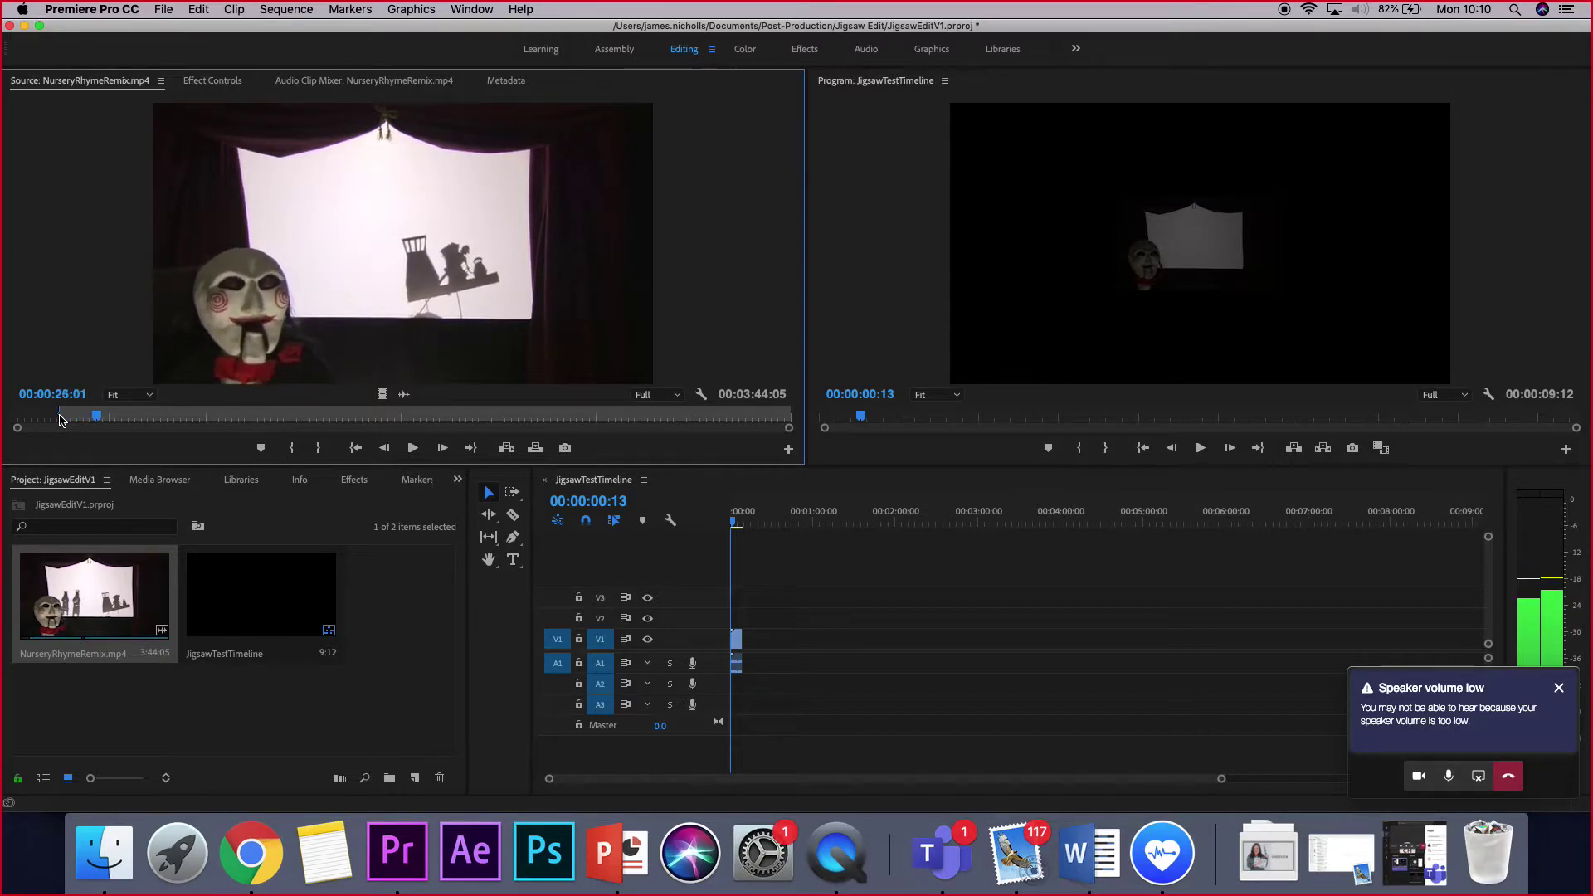
pyautogui.press('j')
pyautogui.press('j')
pyautogui.press('l')
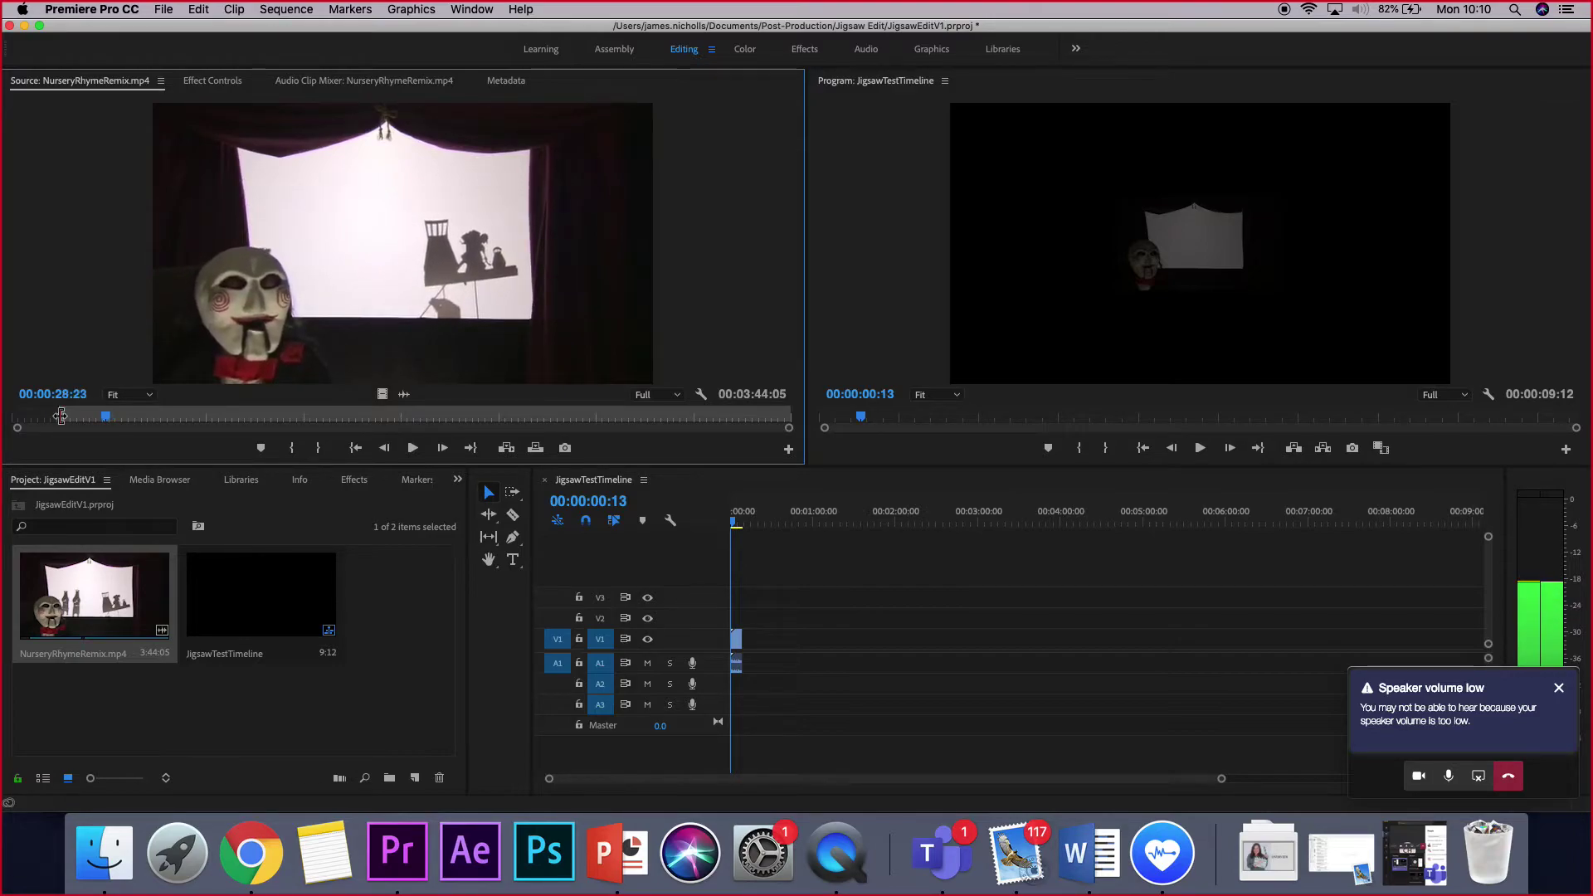
pyautogui.press('j')
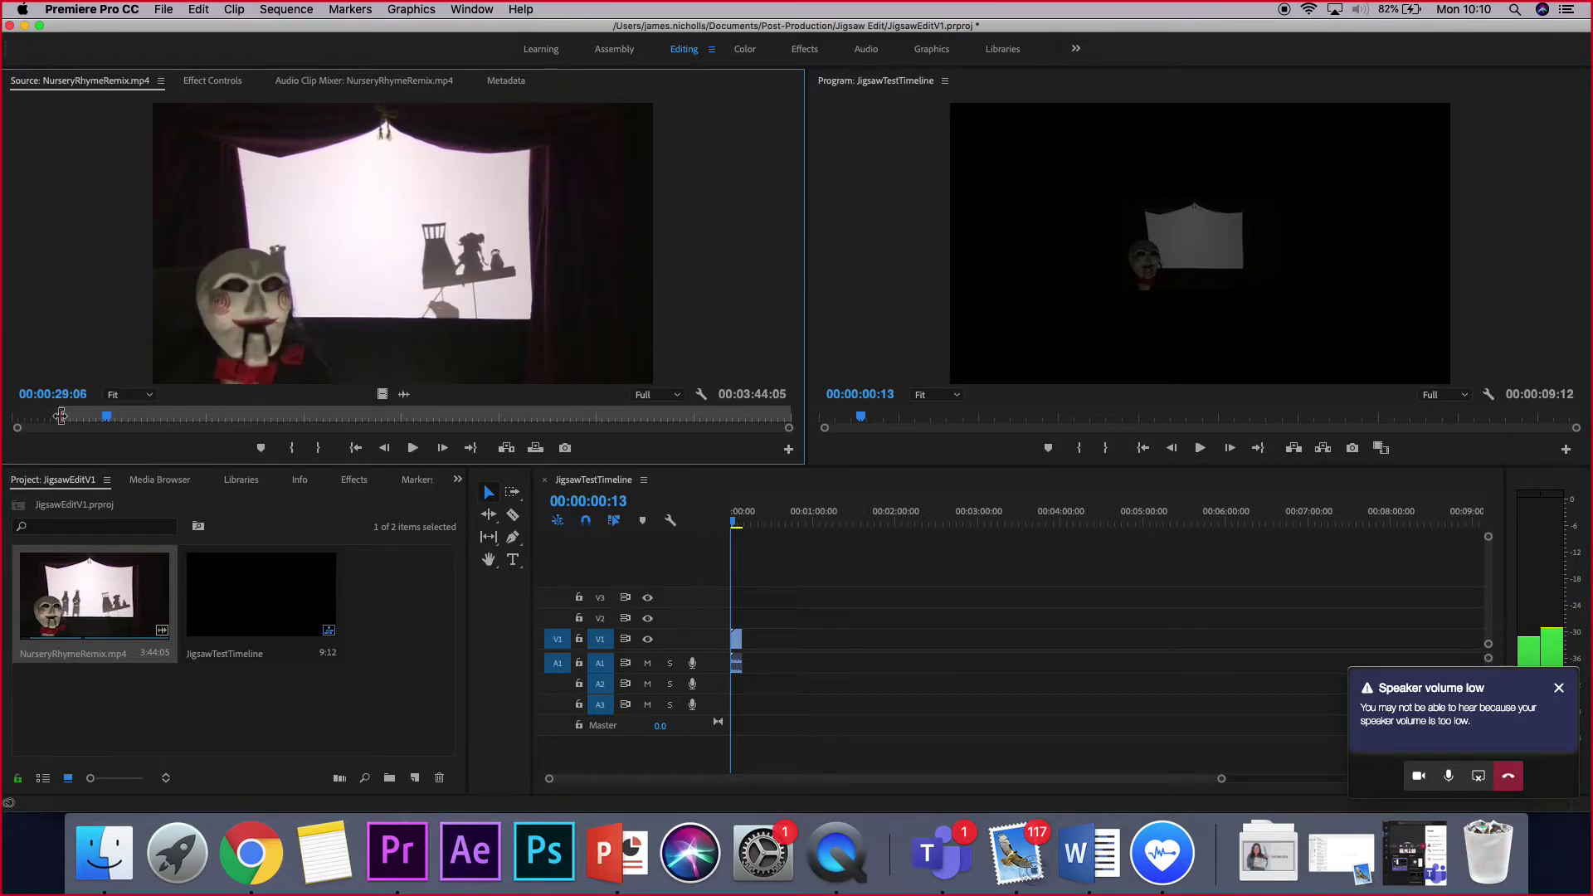
pyautogui.press('o')
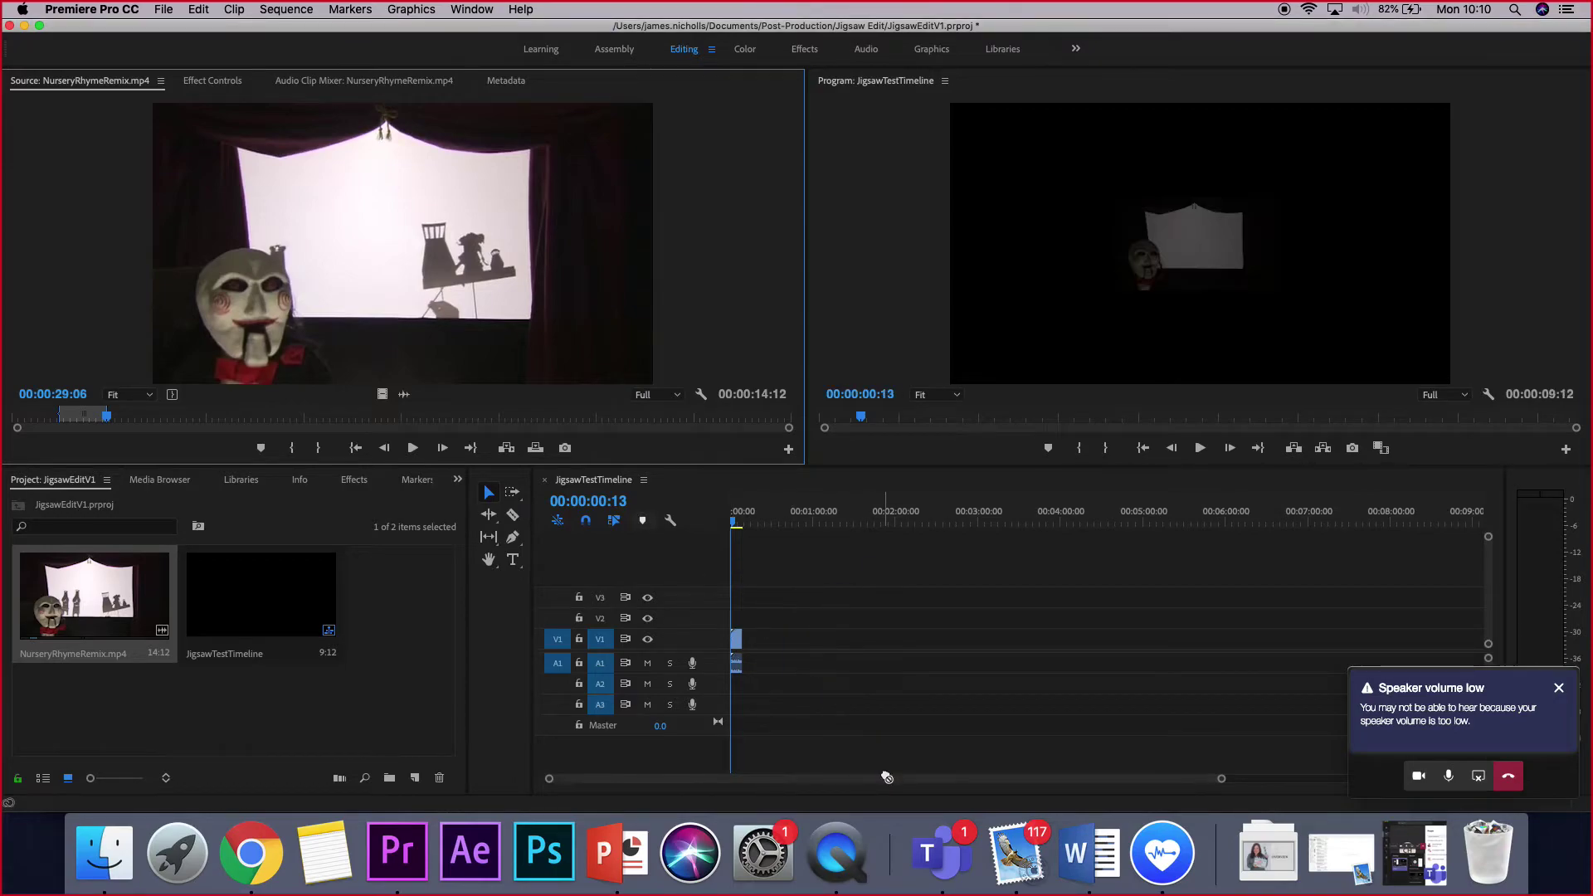
# Add the marked section directly after the first clip in JigsawTestTimeline and play the sequence across the cut.
pyautogui.press(',')
pyautogui.click(752, 649)
pyautogui.press('space')
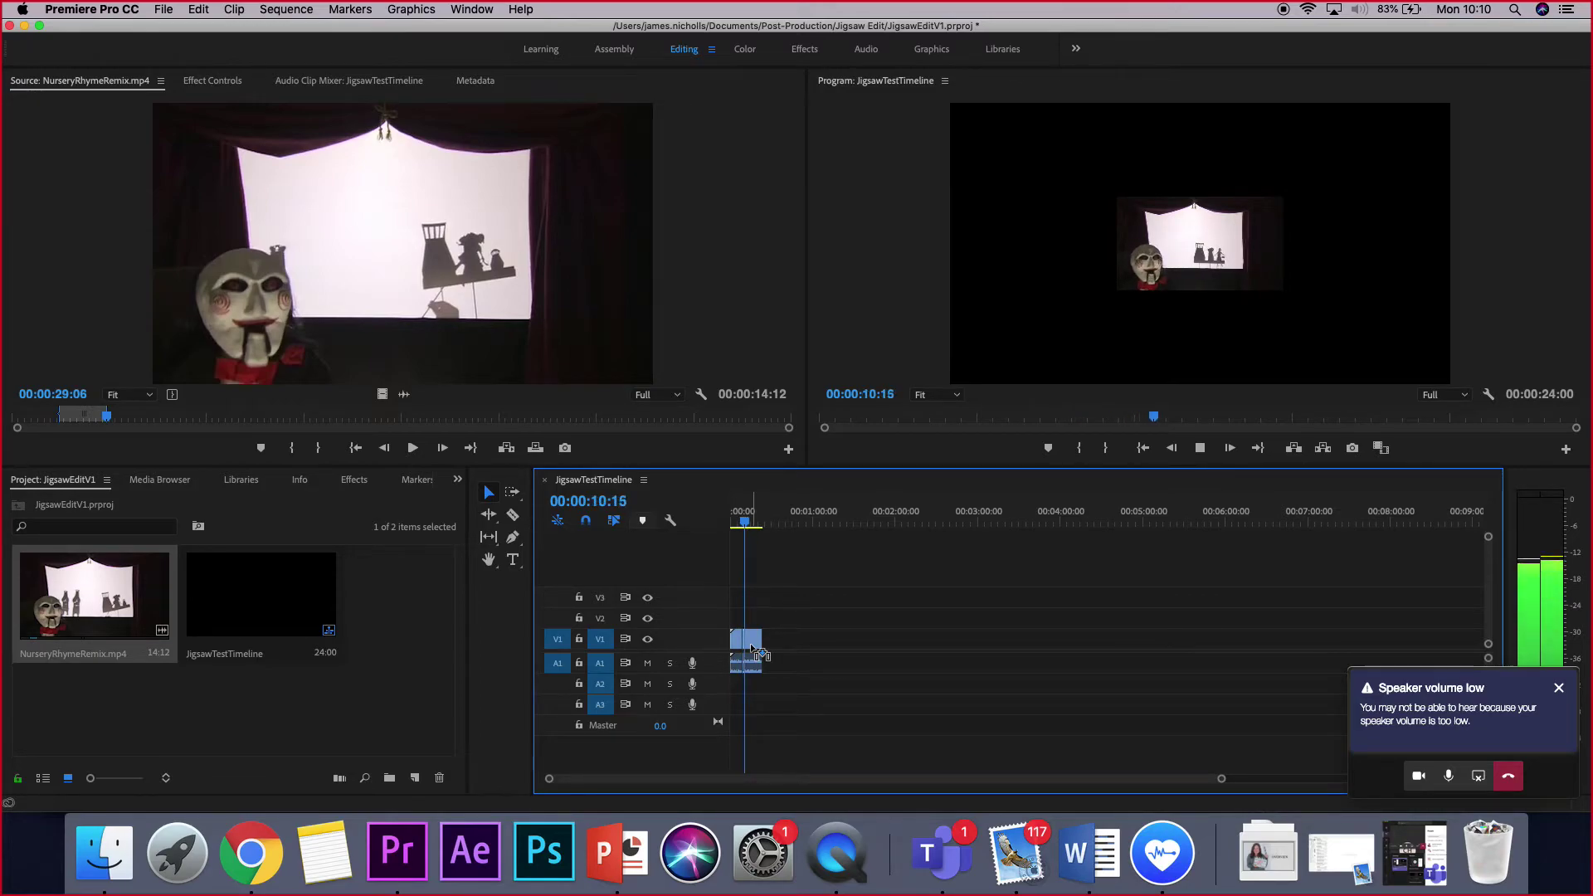
pyautogui.press('space')
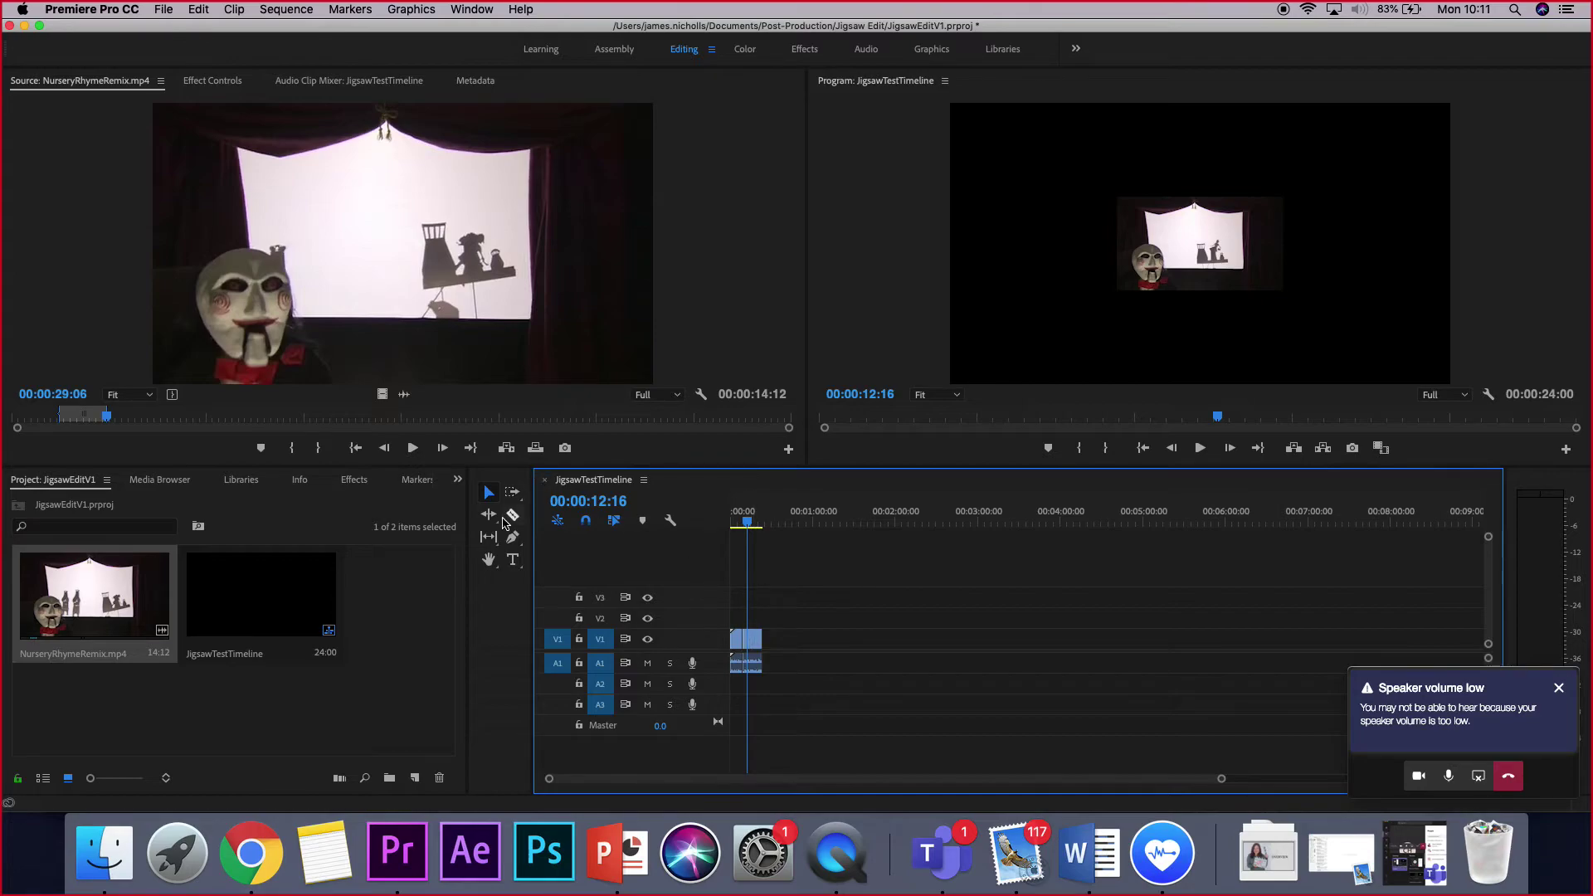
# Mark a source section about 14 seconds long ending at 00:00:55:16, and insert it between the two timeline clips at 00:00:09:12.
pyautogui.moveTo(114, 424); pyautogui.dragTo(145, 413)
pyautogui.press('space')
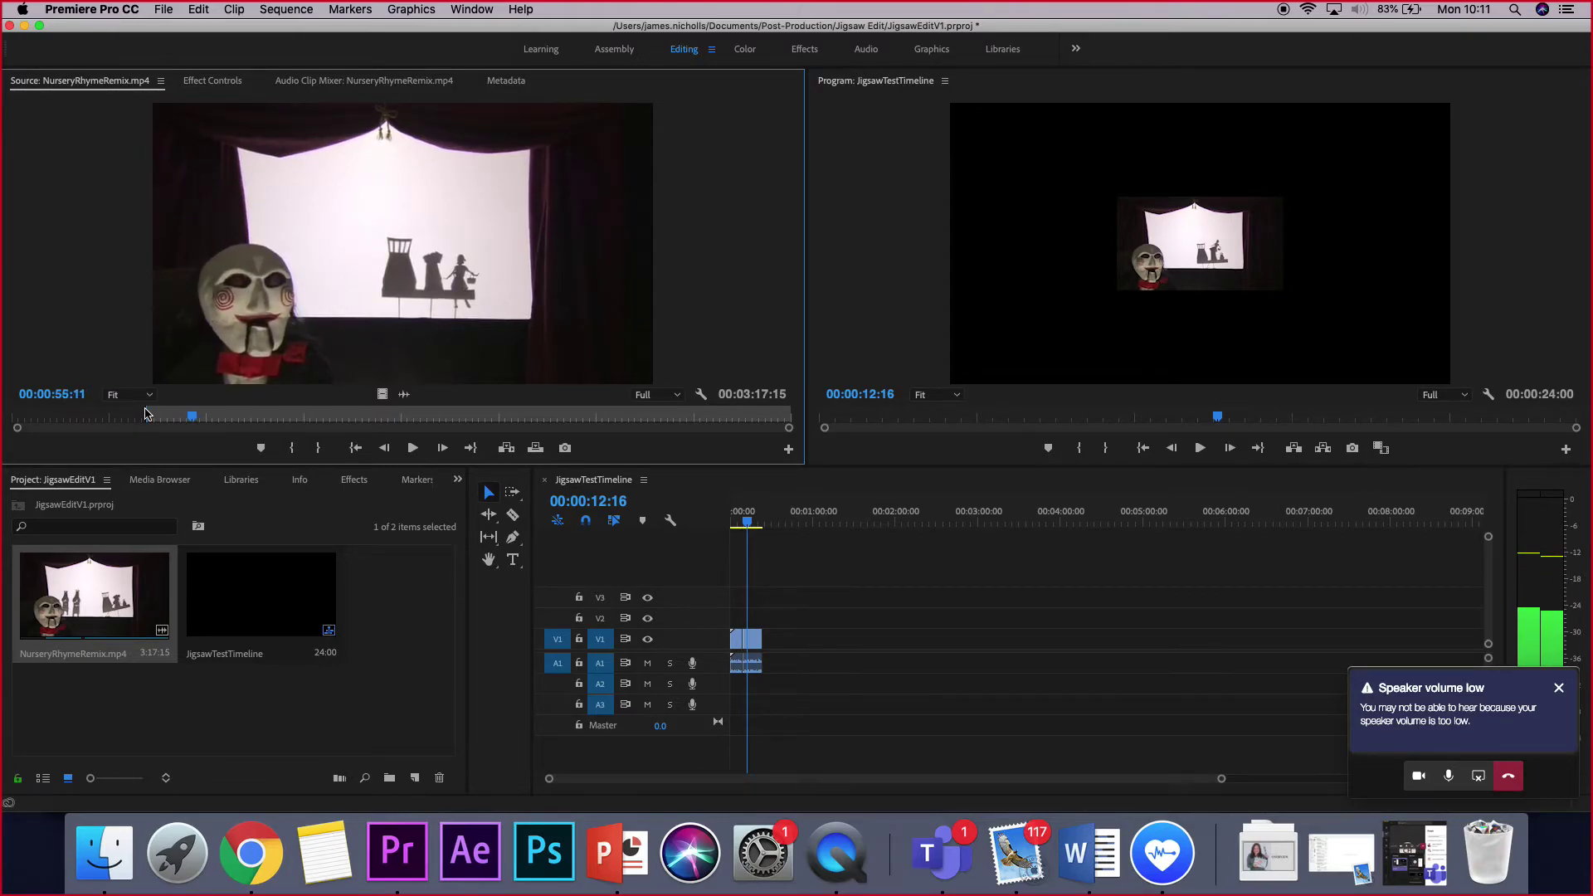
pyautogui.click(146, 412)
pyautogui.press('i')
pyautogui.click(193, 416)
pyautogui.press('o')
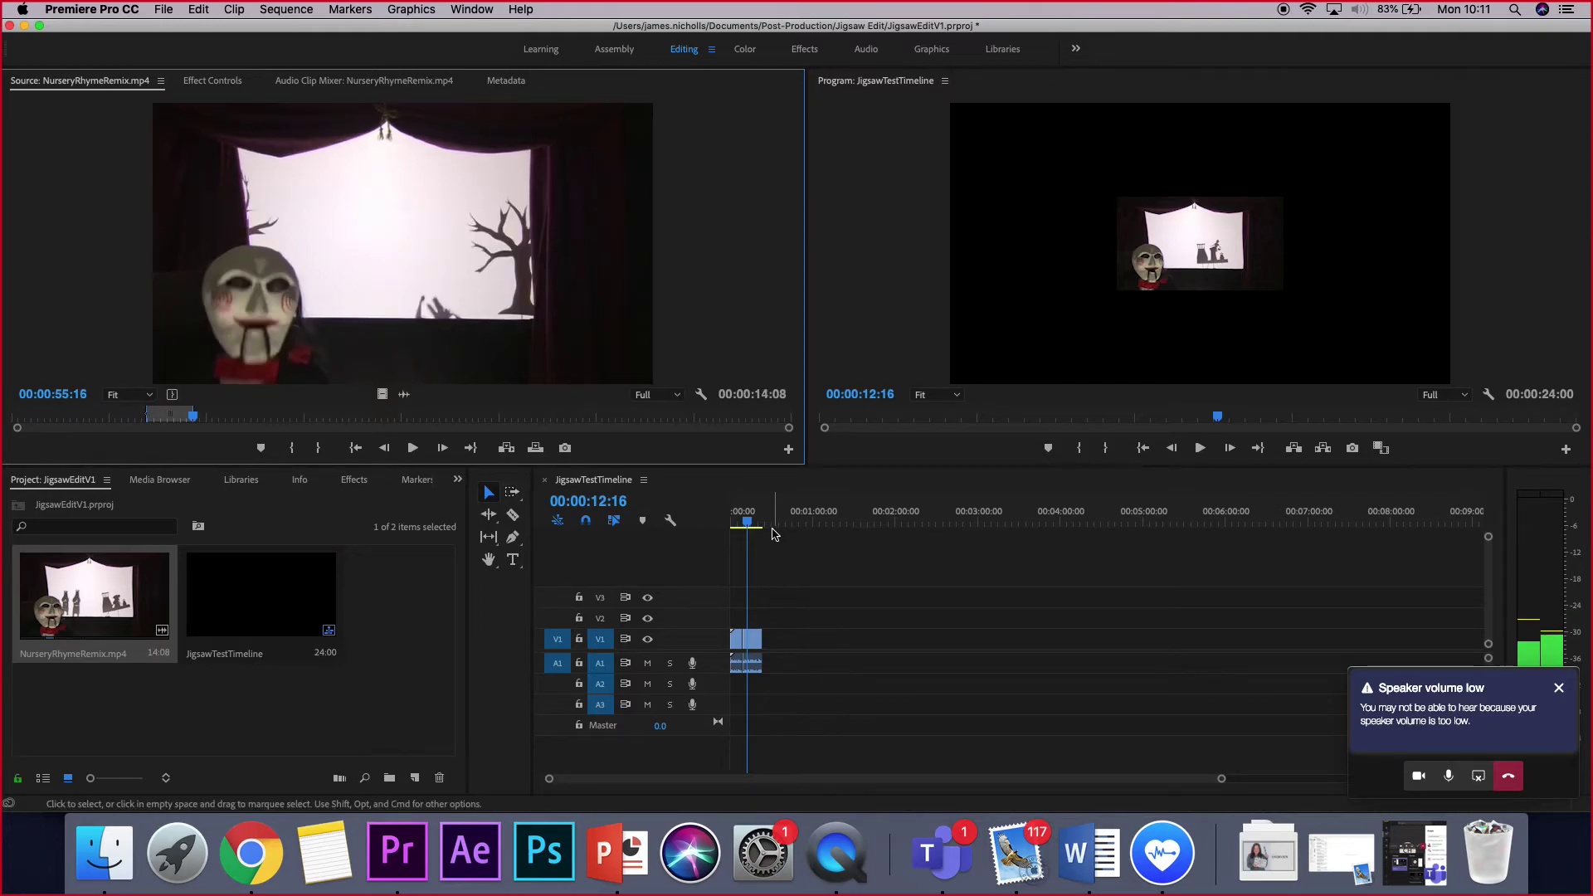
pyautogui.moveTo(733, 518); pyautogui.dragTo(765, 519)
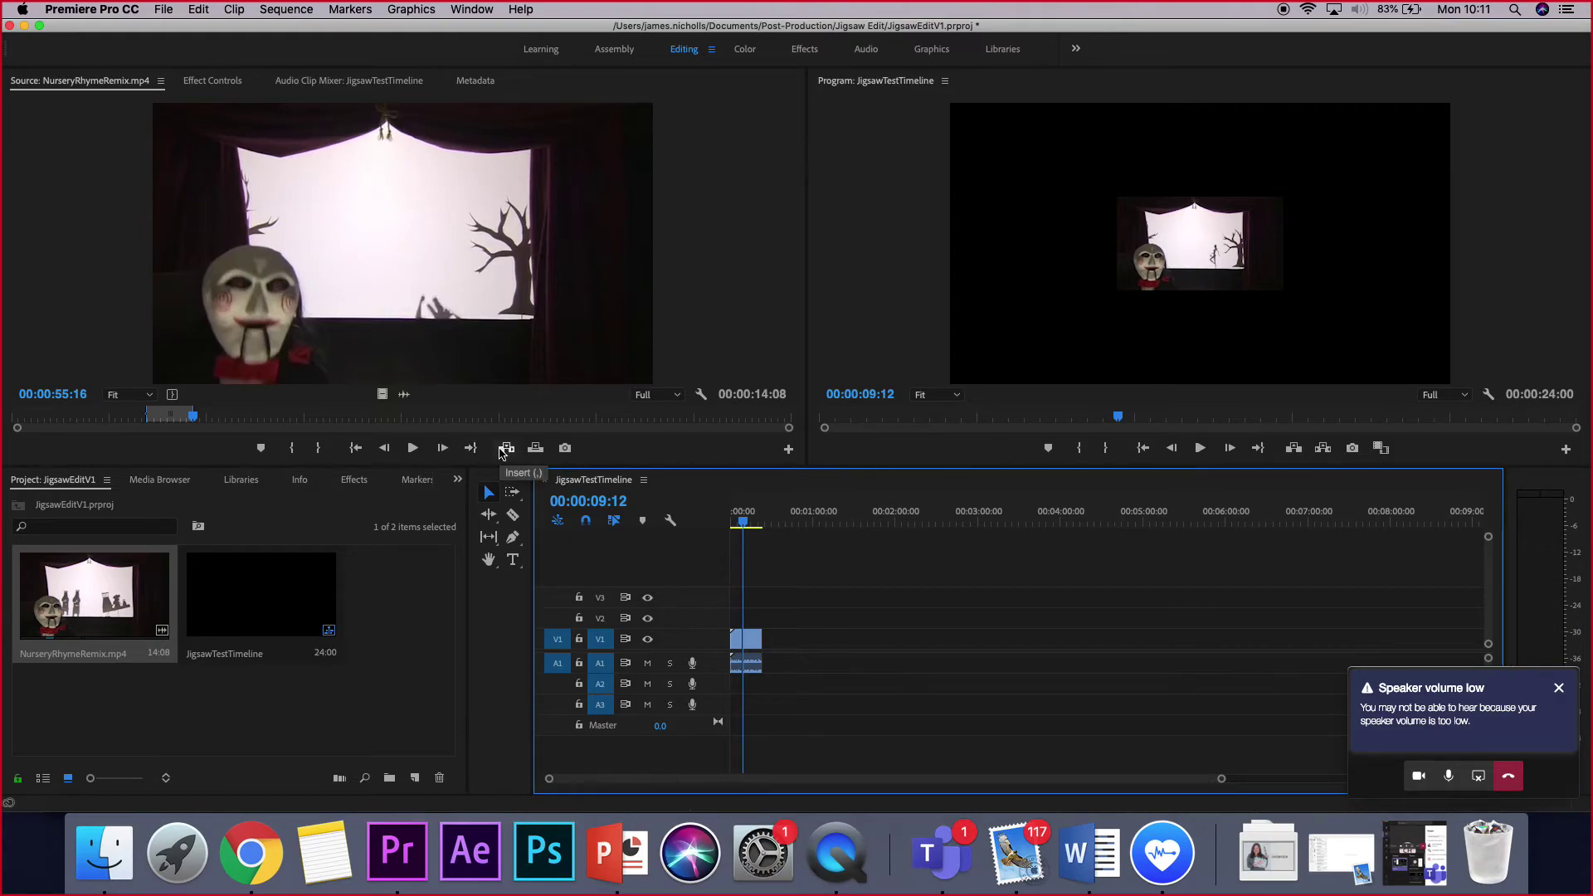
pyautogui.click(501, 450)
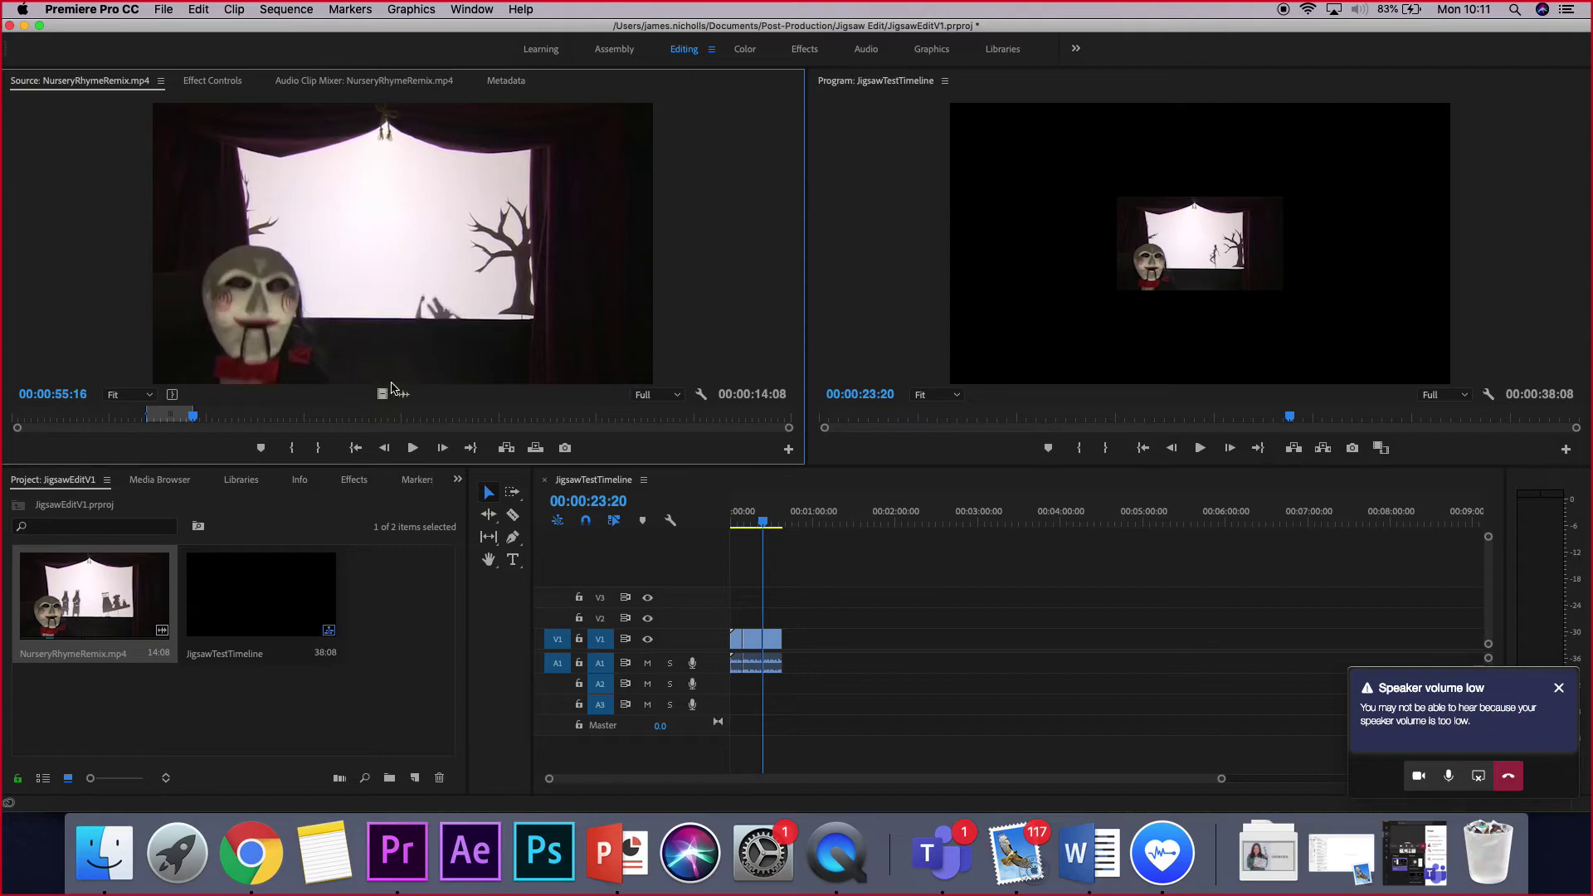
# Place only the marked section's video on V1 at about 1 minute, and only its audio on A1 at about 2 minutes 25 seconds.
pyautogui.moveTo(381, 395); pyautogui.dragTo(821, 639)
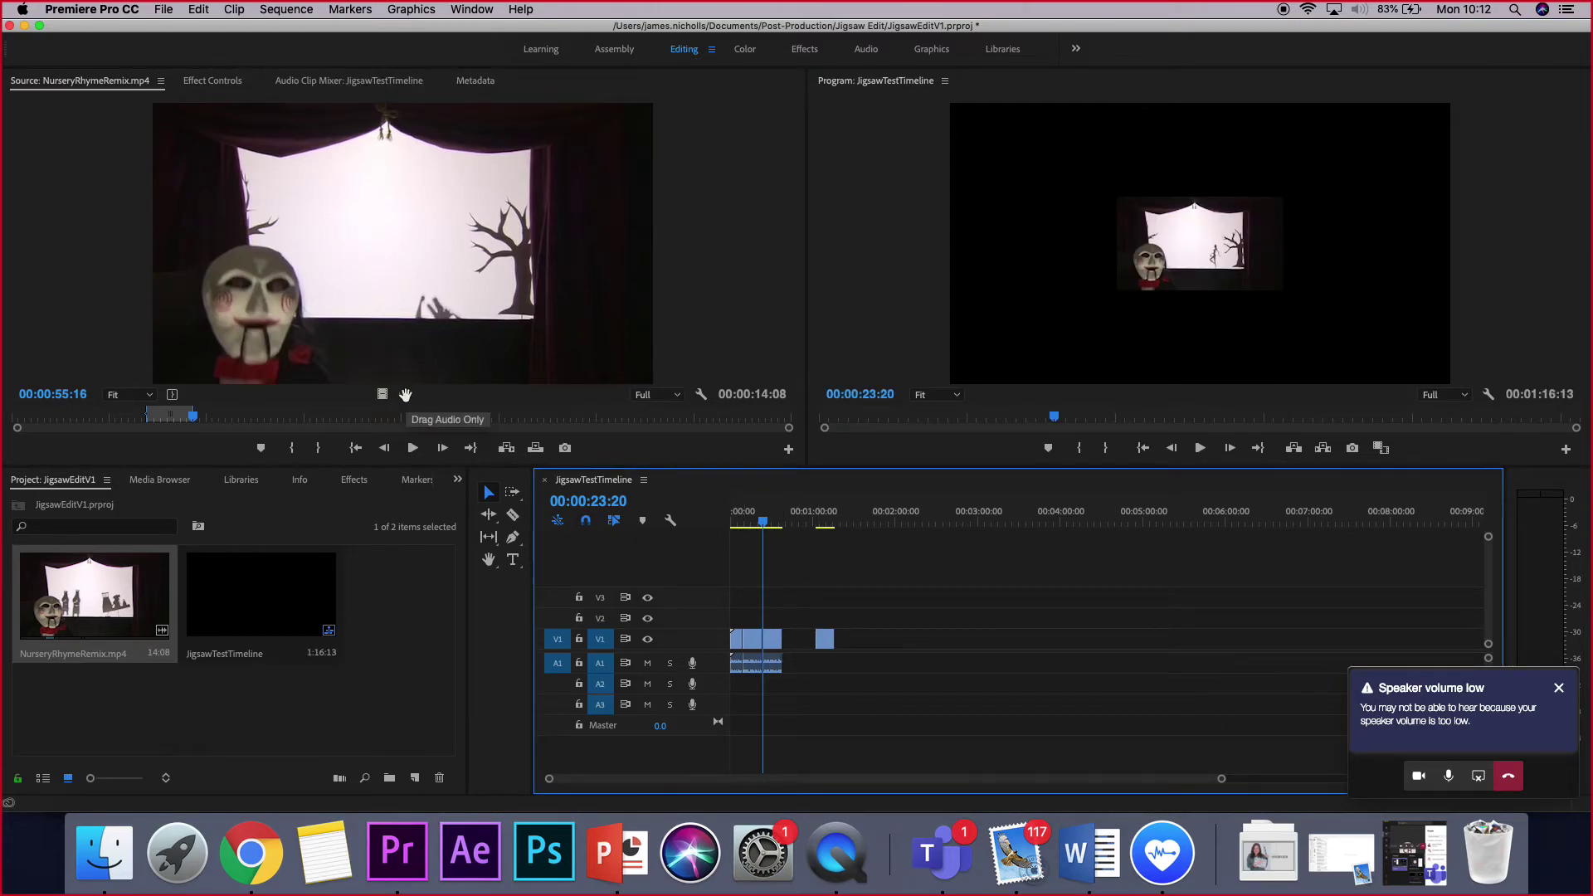
pyautogui.moveTo(405, 396); pyautogui.dragTo(932, 674)
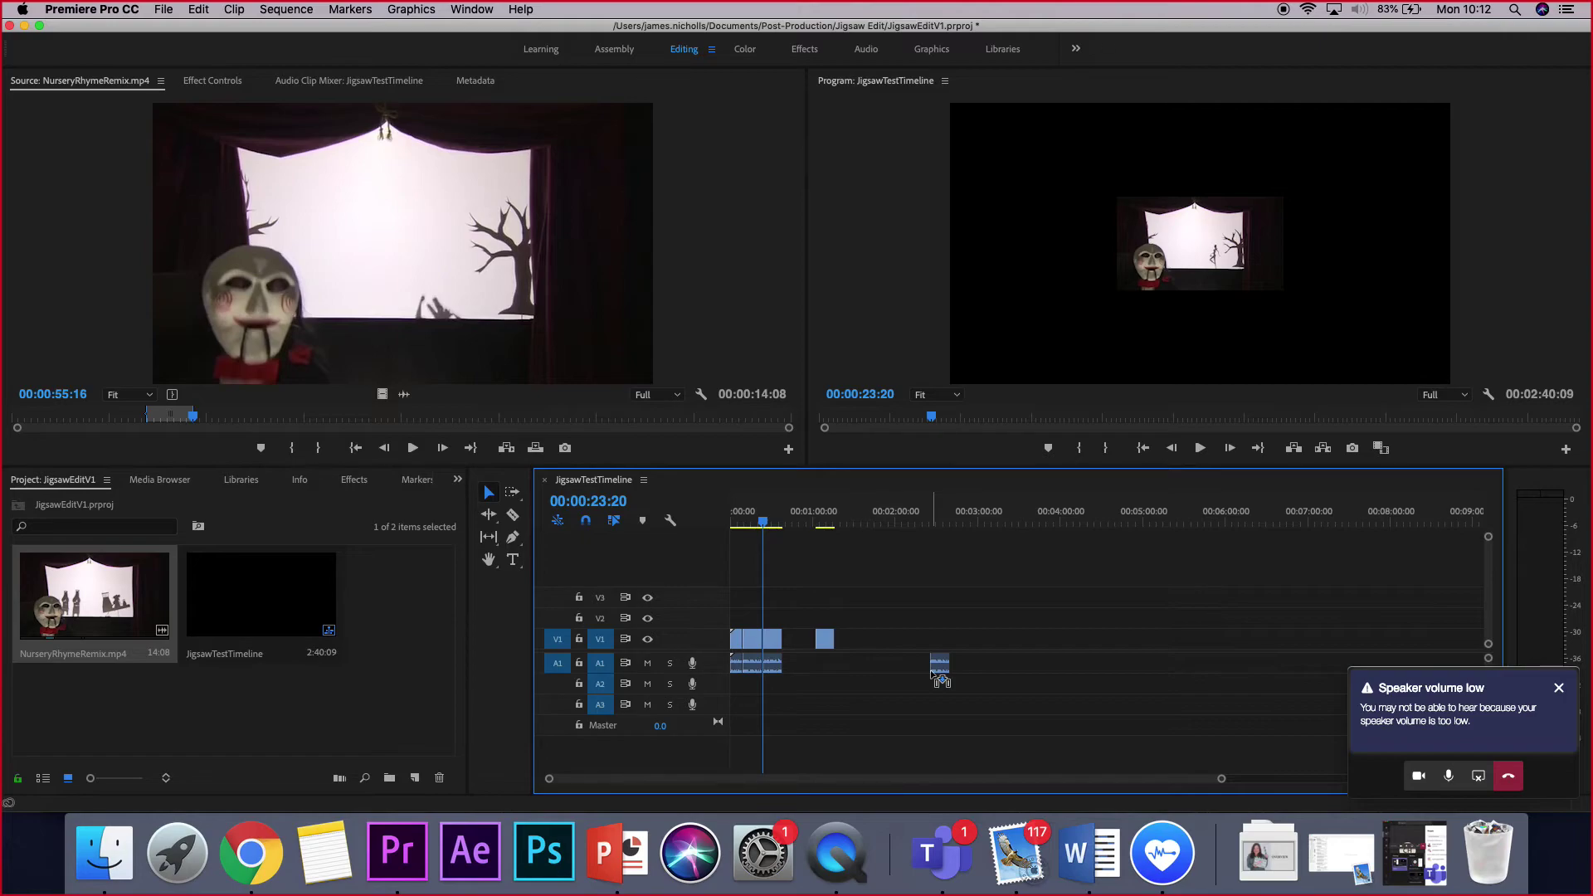
# Unlink the third clip's video and audio in the timeline and delete its audio from A1.
pyautogui.click(774, 643)
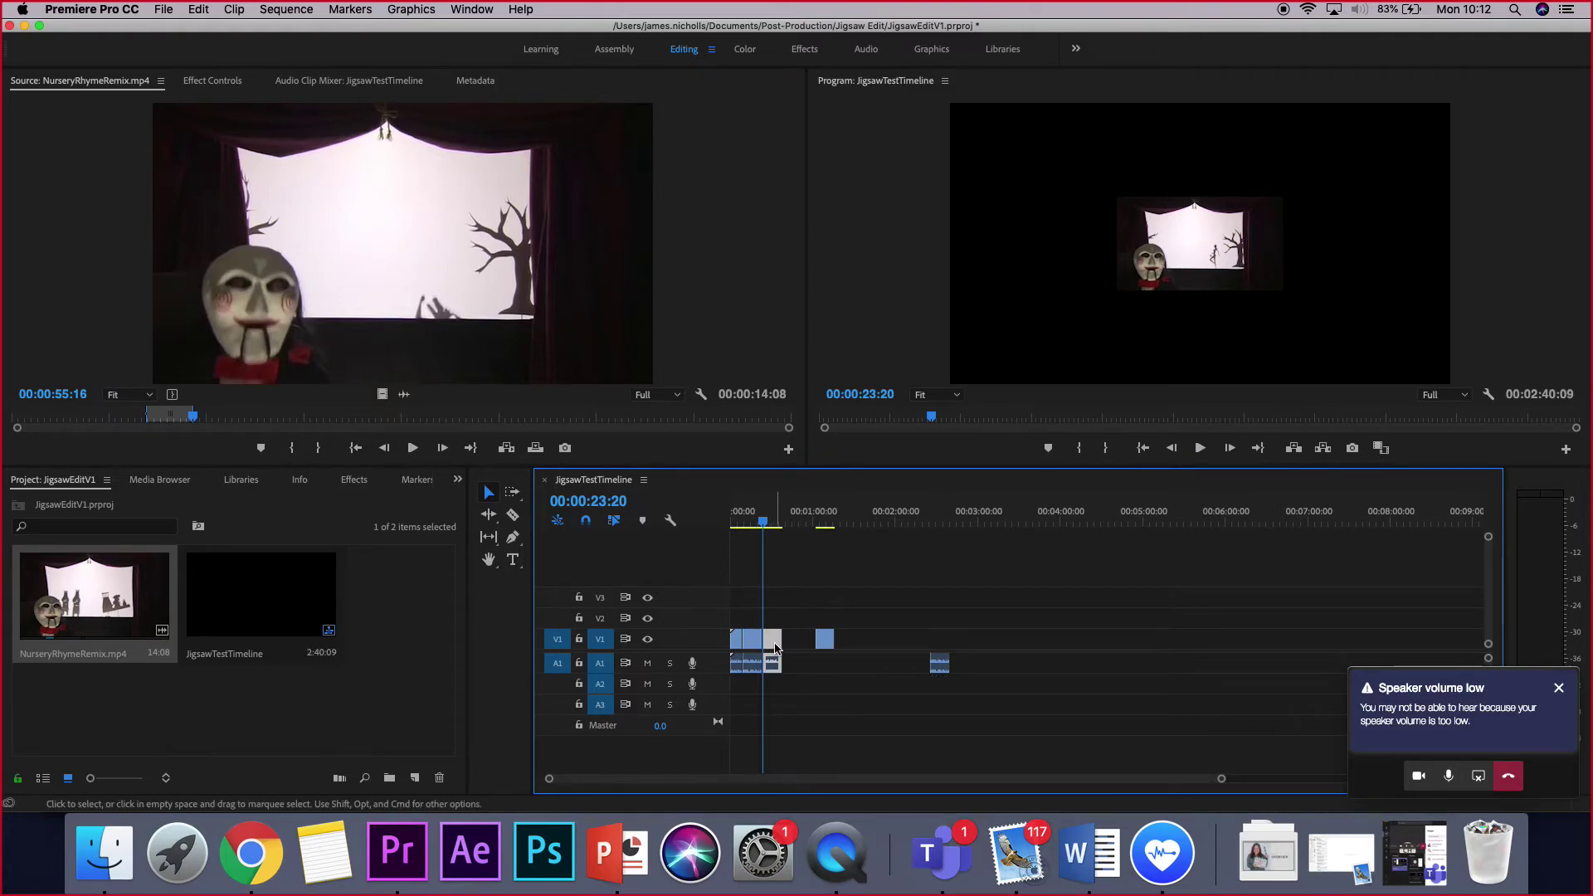
pyautogui.rightClick(776, 649)
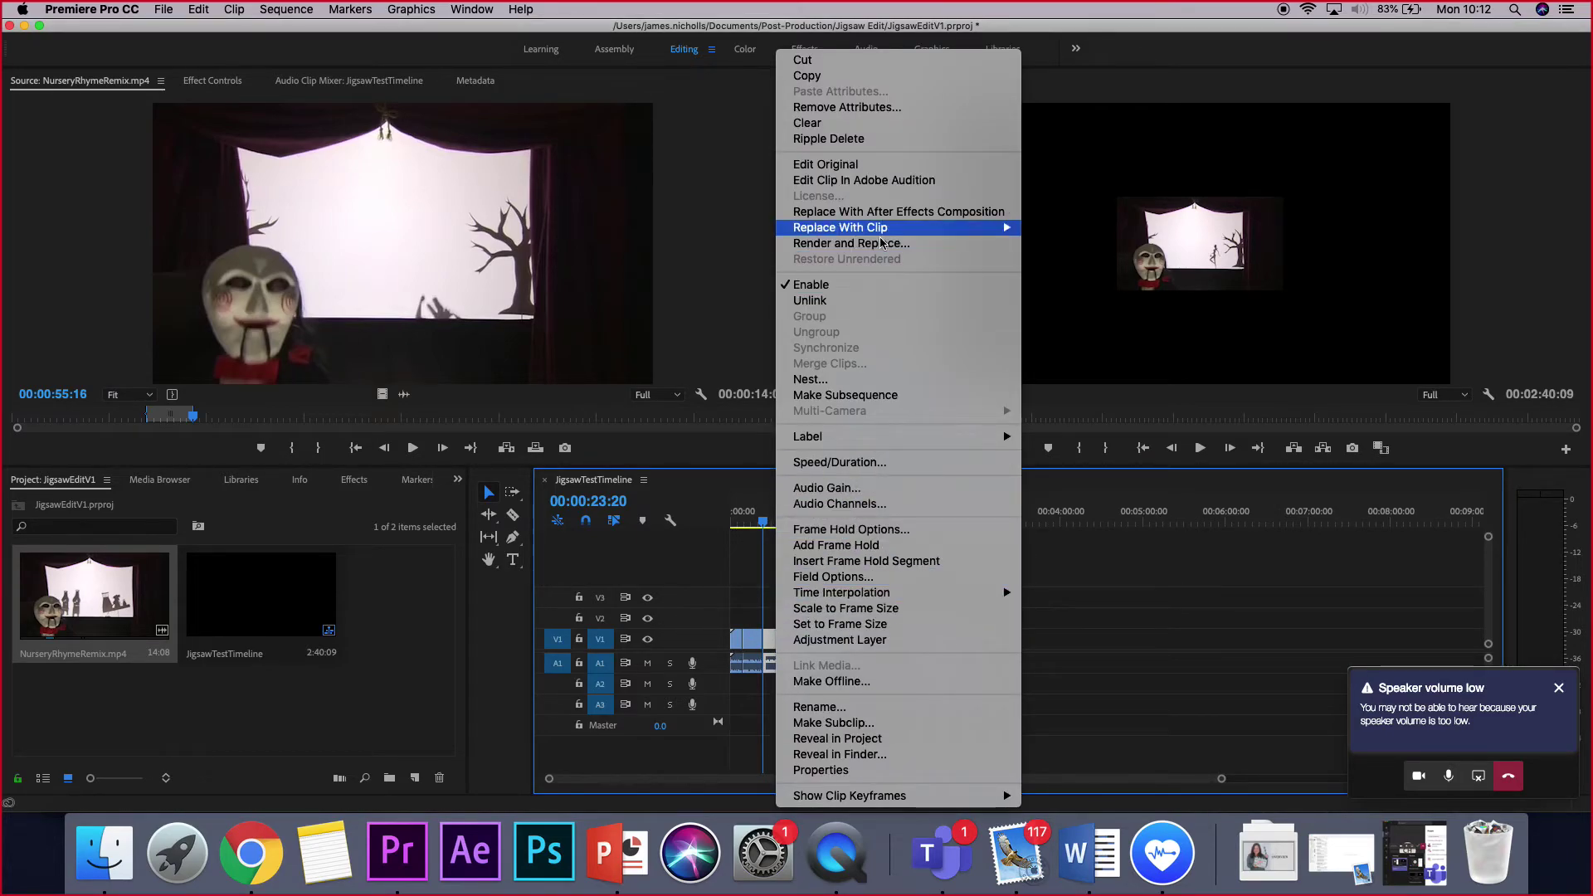
pyautogui.click(811, 301)
pyautogui.click(773, 666)
pyautogui.press('Delete')
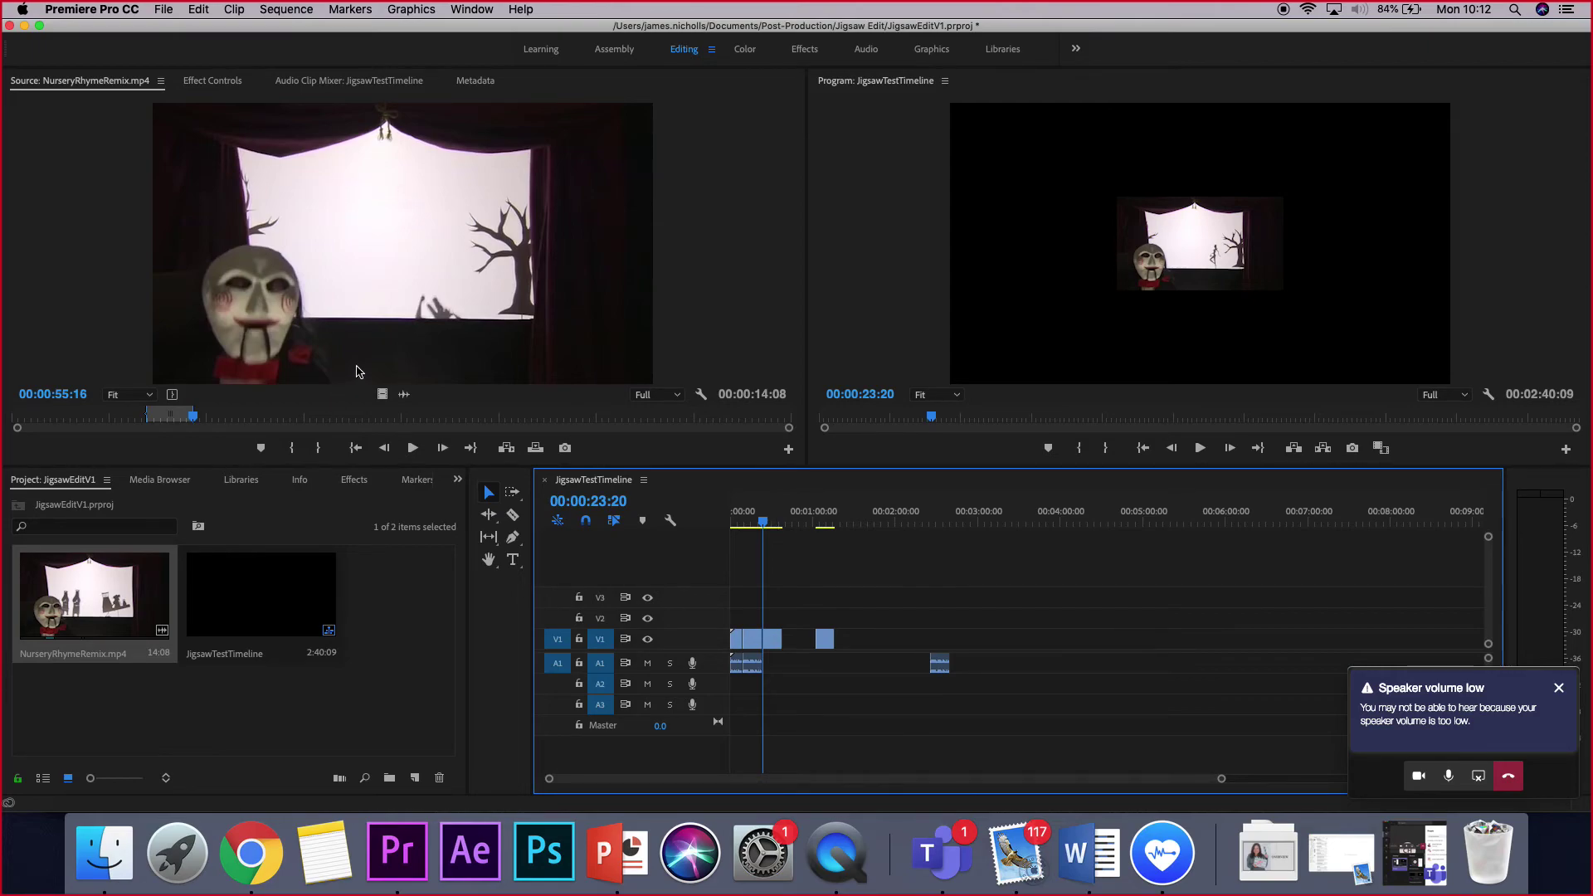
# Place another video-only copy of the marked source section on V1, shortly after the separate video-only clip.
pyautogui.moveTo(383, 395); pyautogui.dragTo(846, 643)
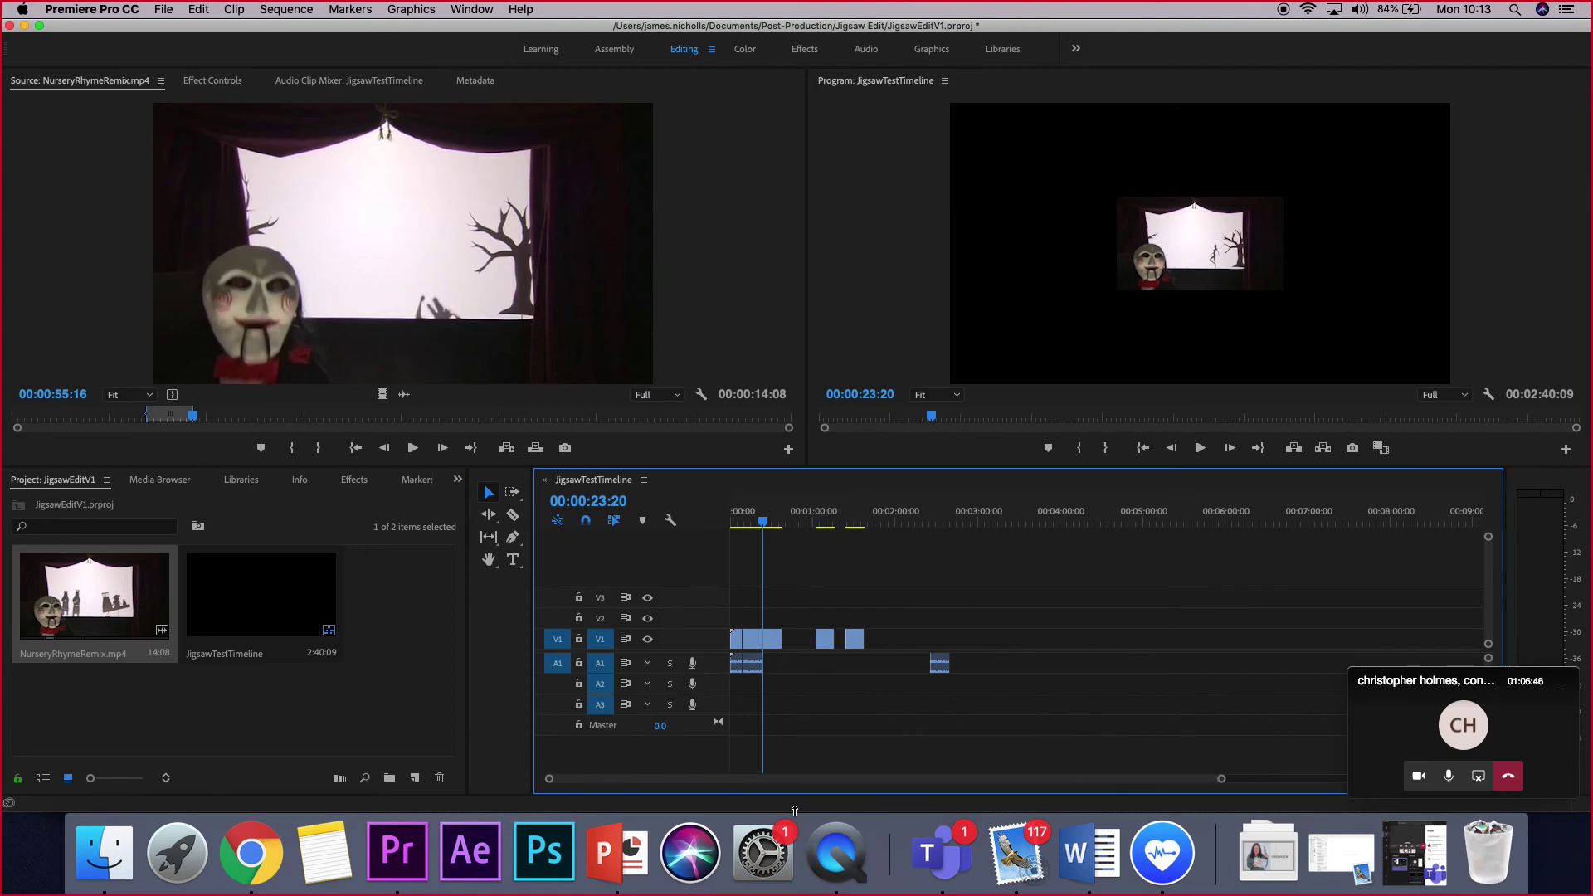
pyautogui.rightClick(850, 865)
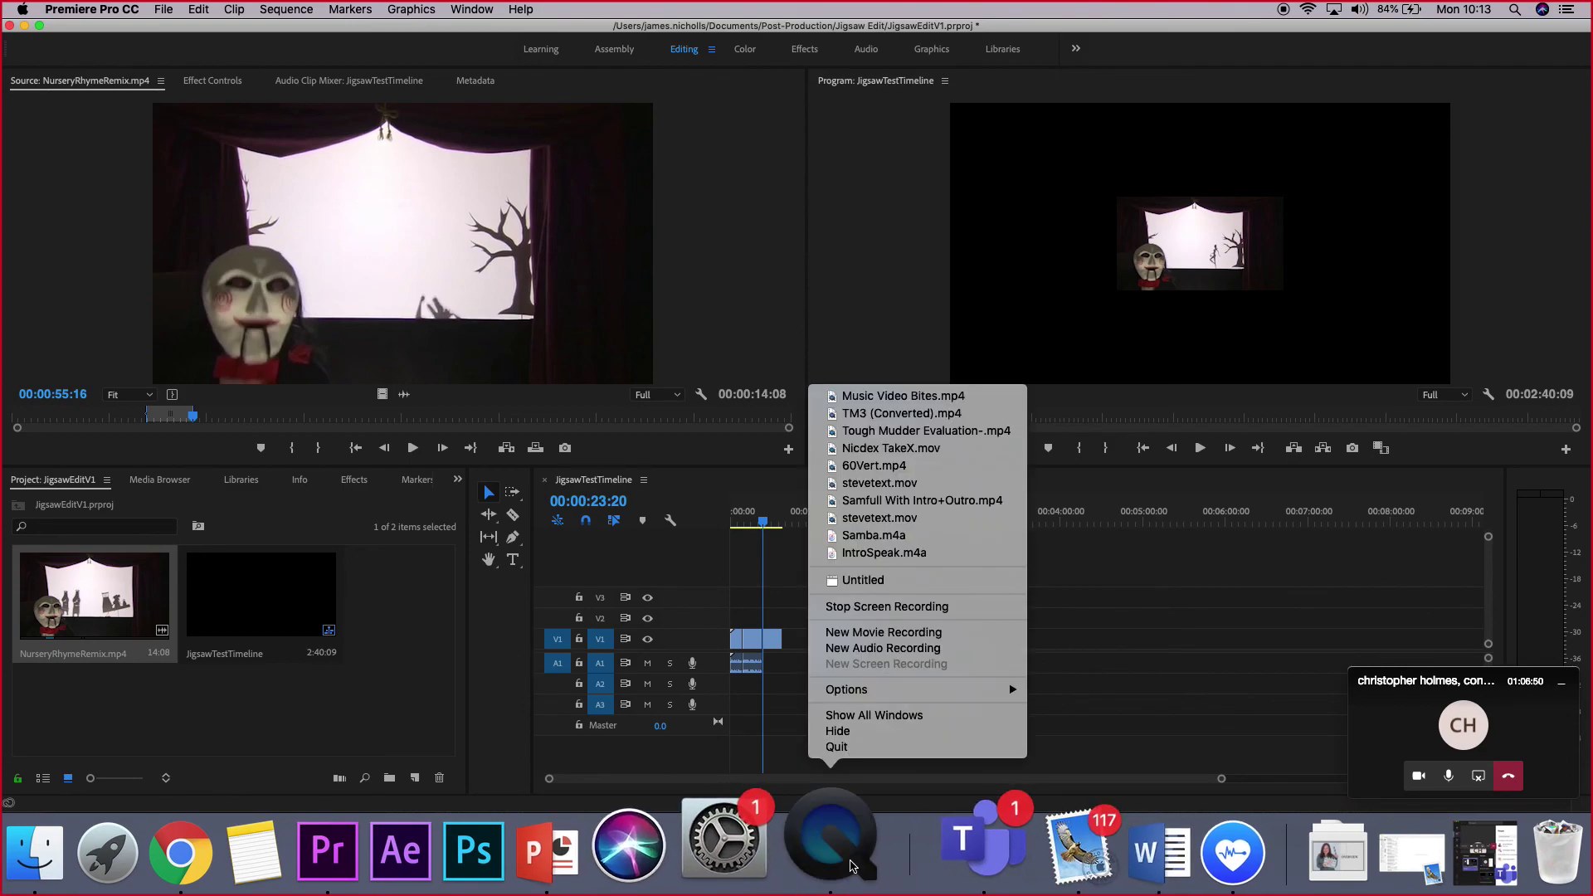